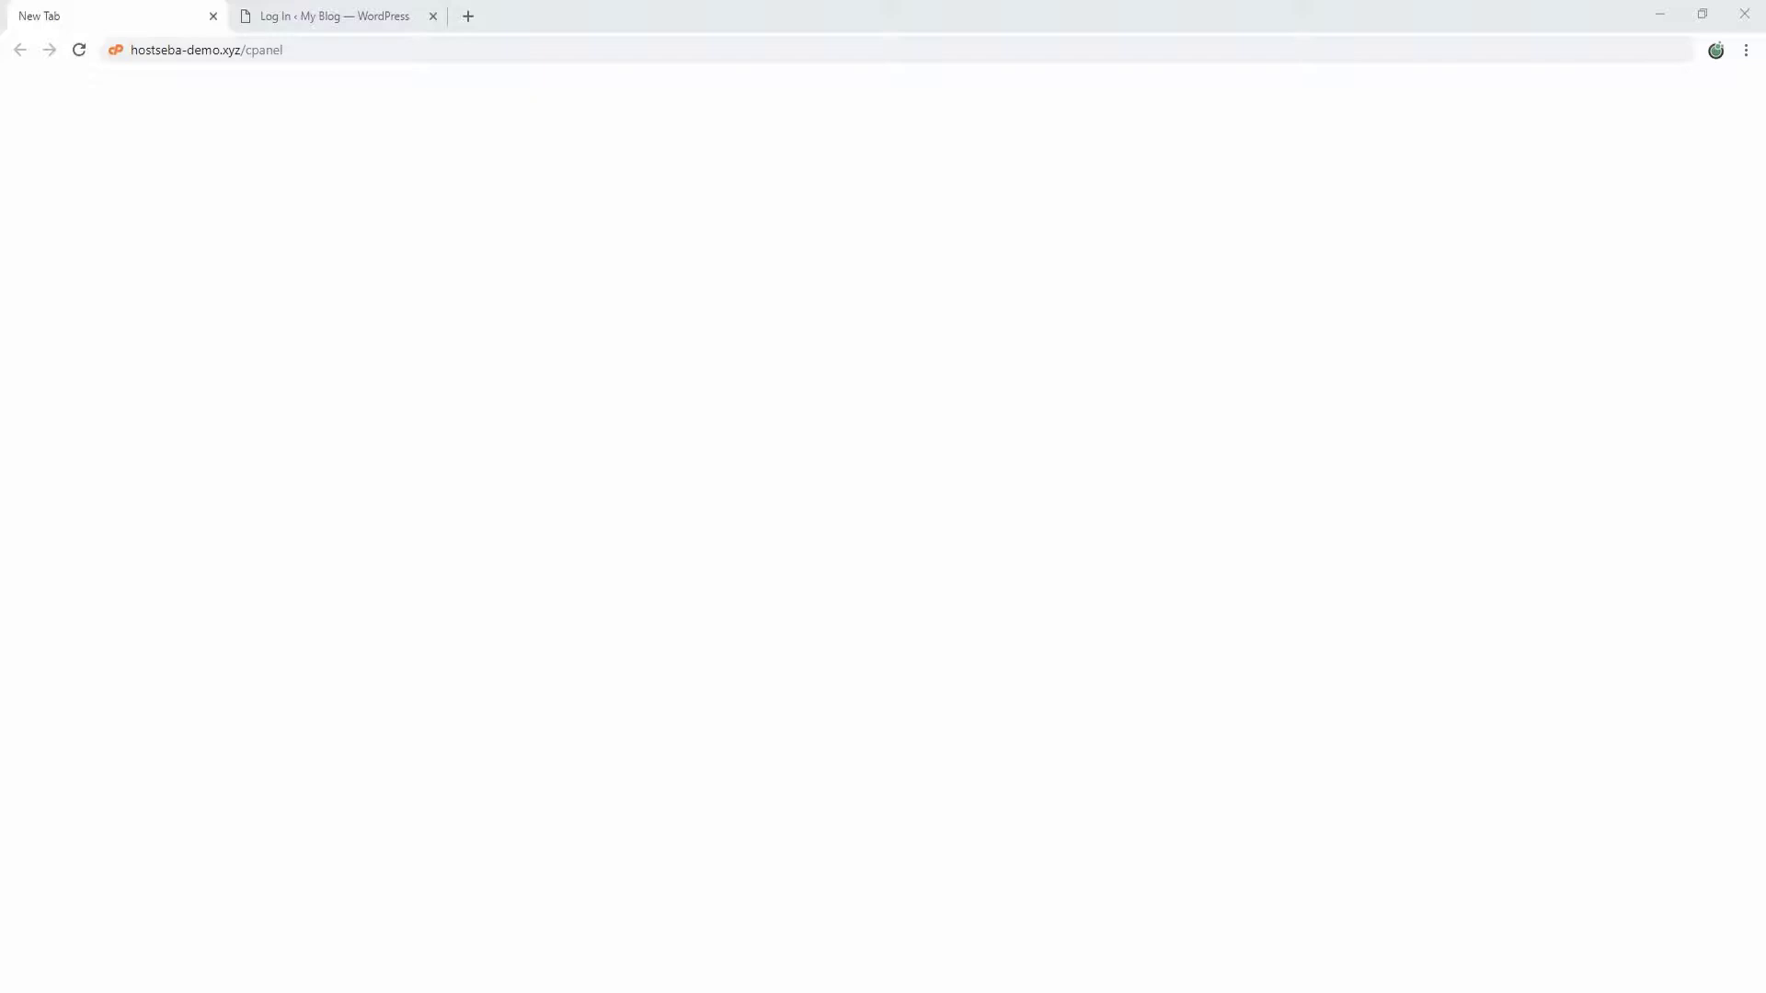
# Step: Submit the autofilled admin login on the WordPress page and see the incorrect-password error
pyautogui.click(313, 16)
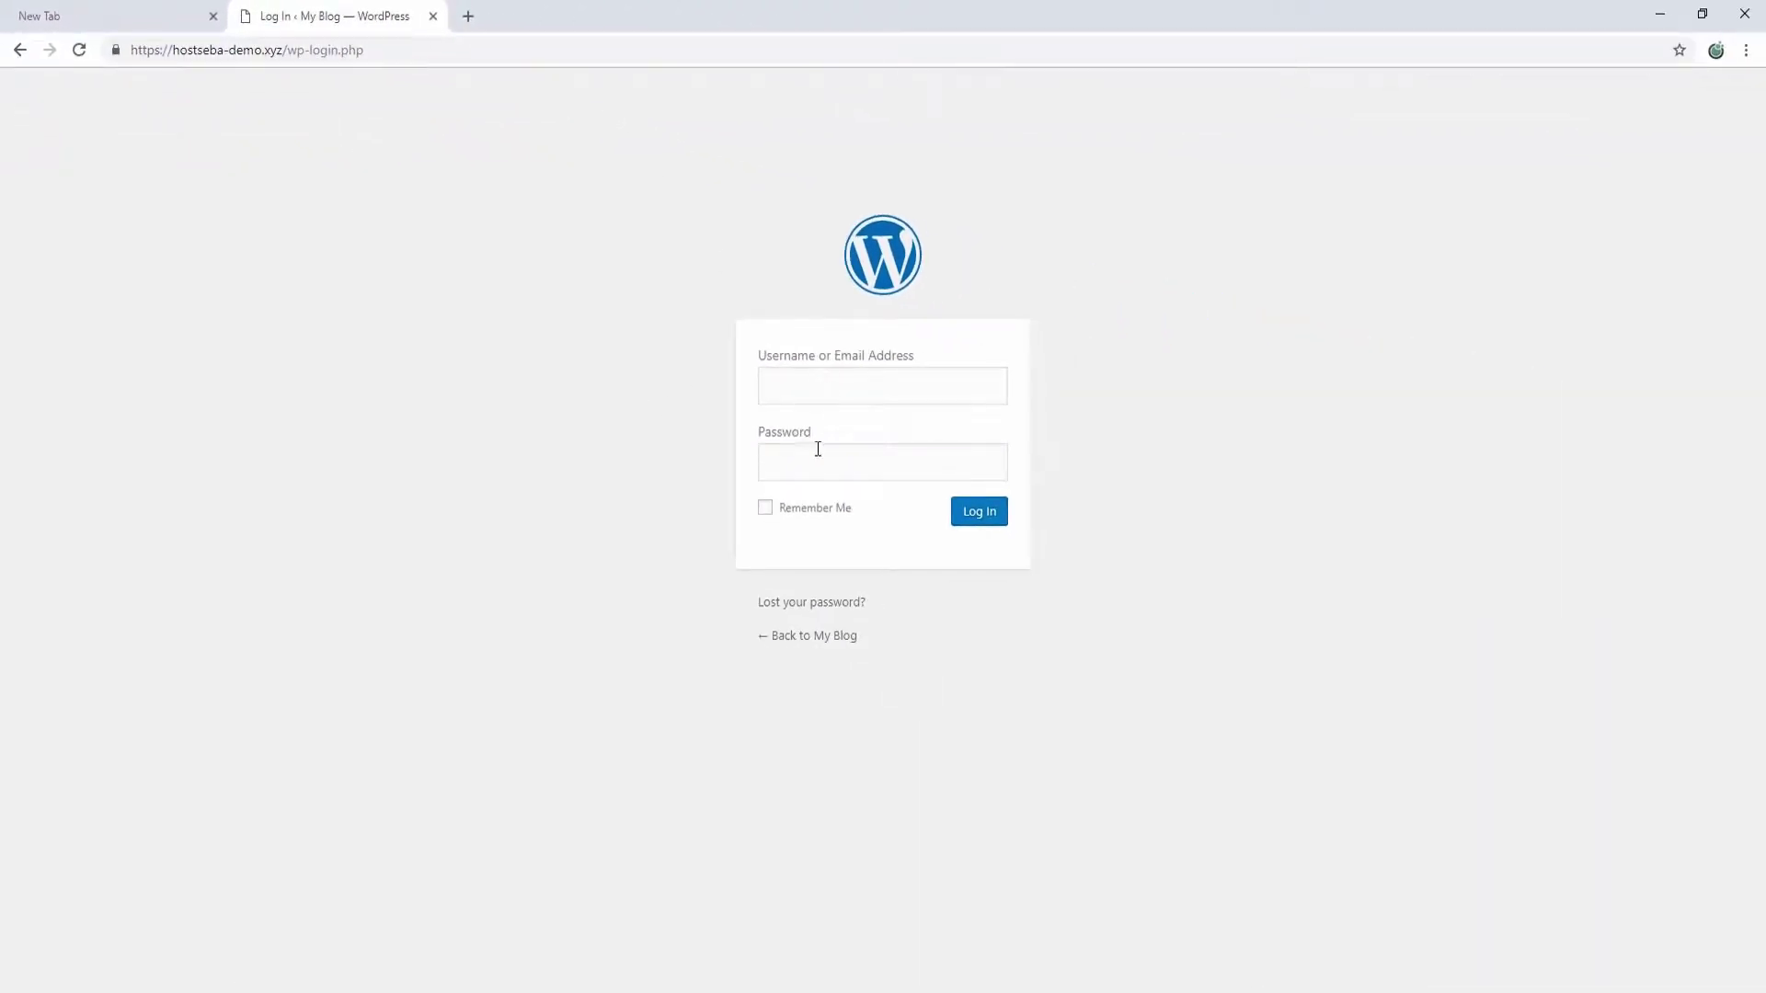
pyautogui.click(856, 462)
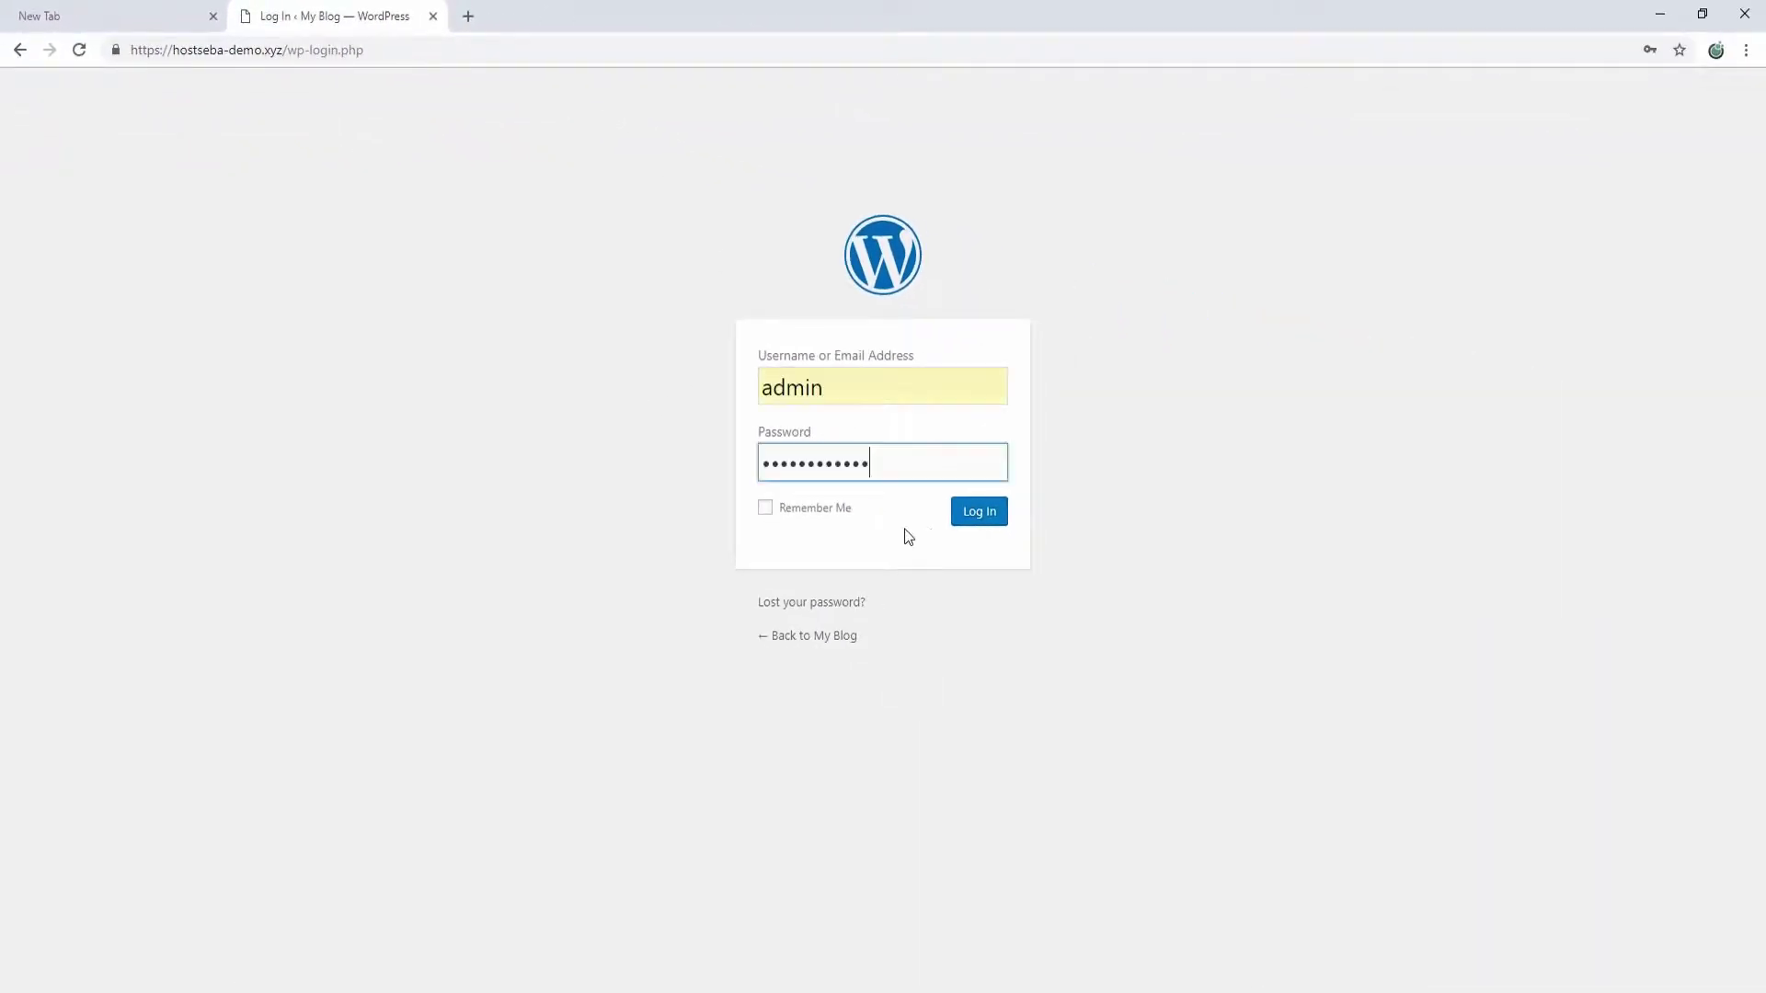
pyautogui.click(997, 516)
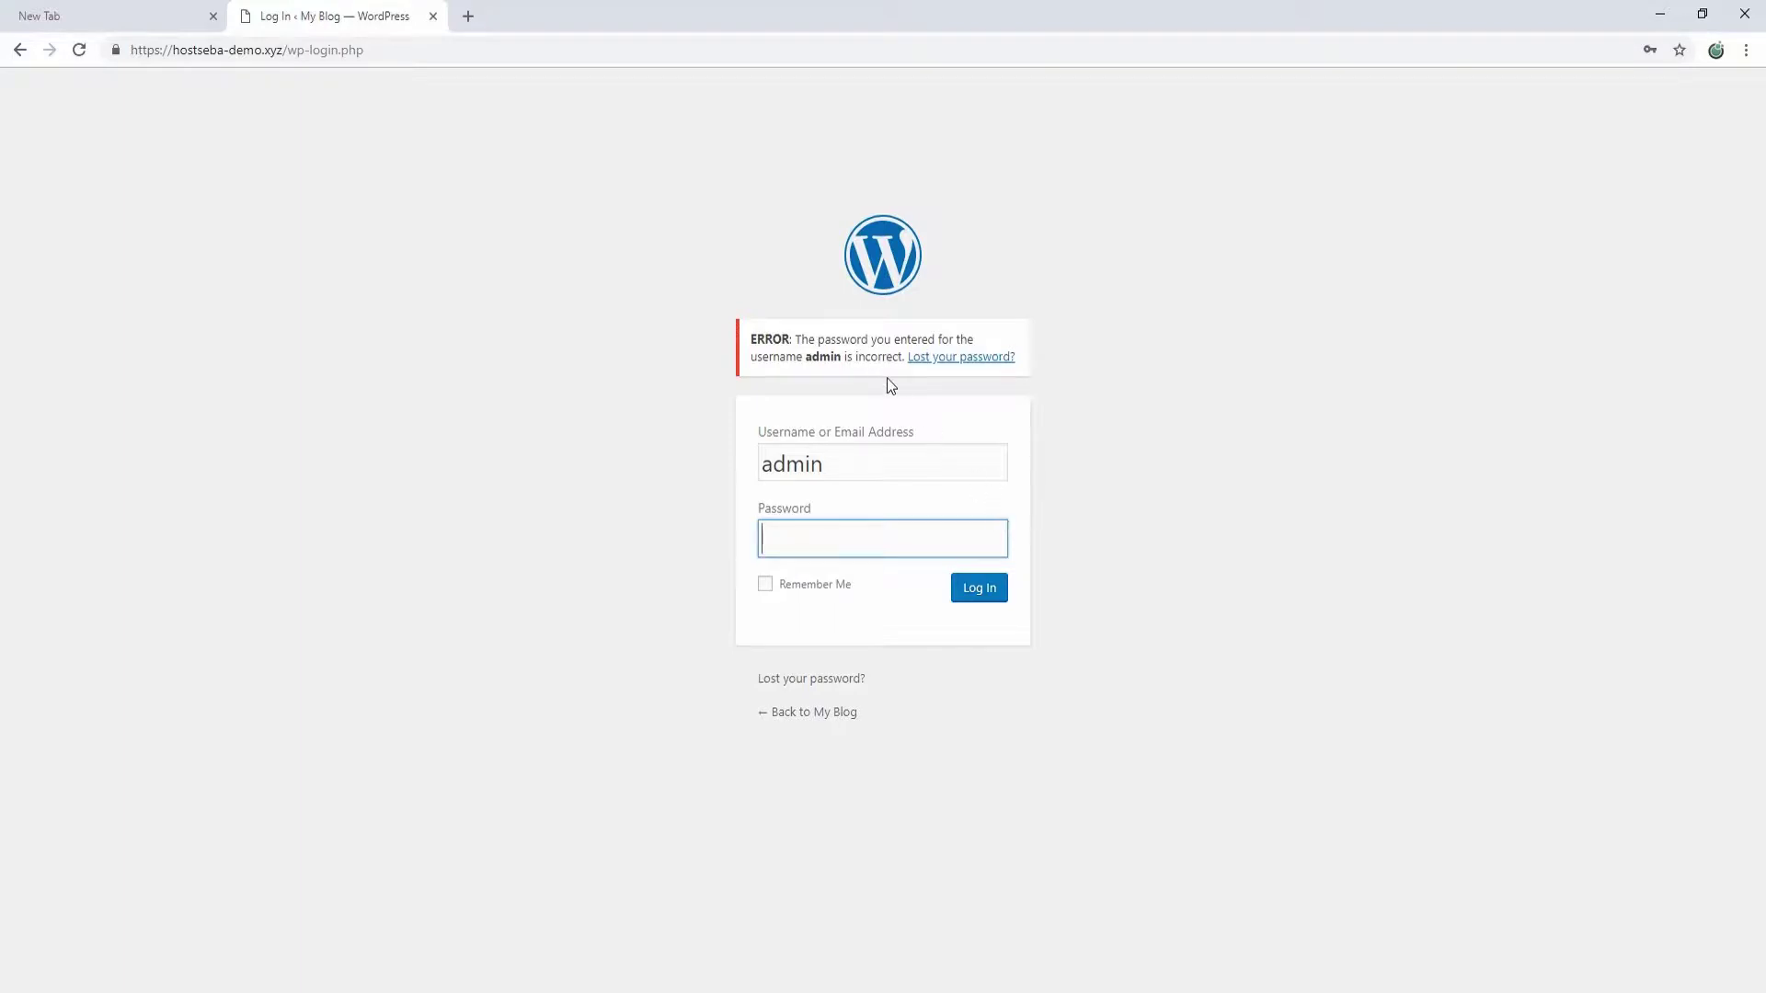
pyautogui.click(554, 384)
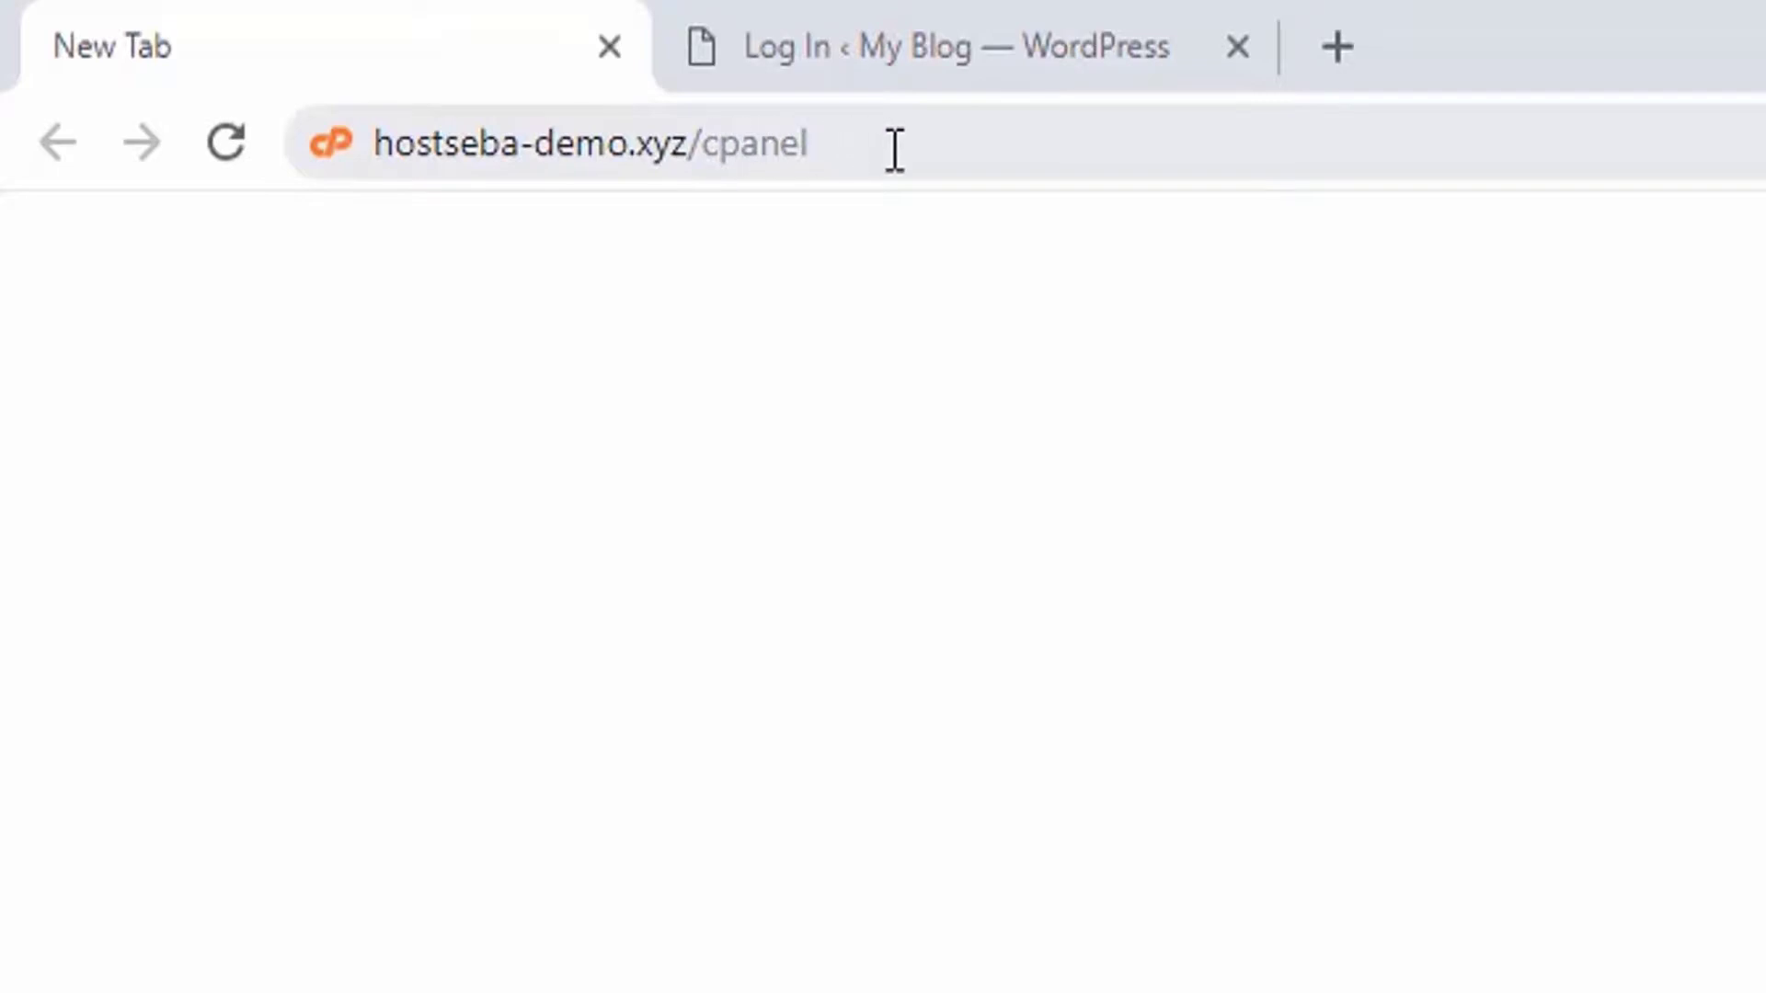
# Step: Load the hostseba-demo.xyz/cpanel address and sign in as hostseba1 with the autofilled credentials
pyautogui.click(905, 147)
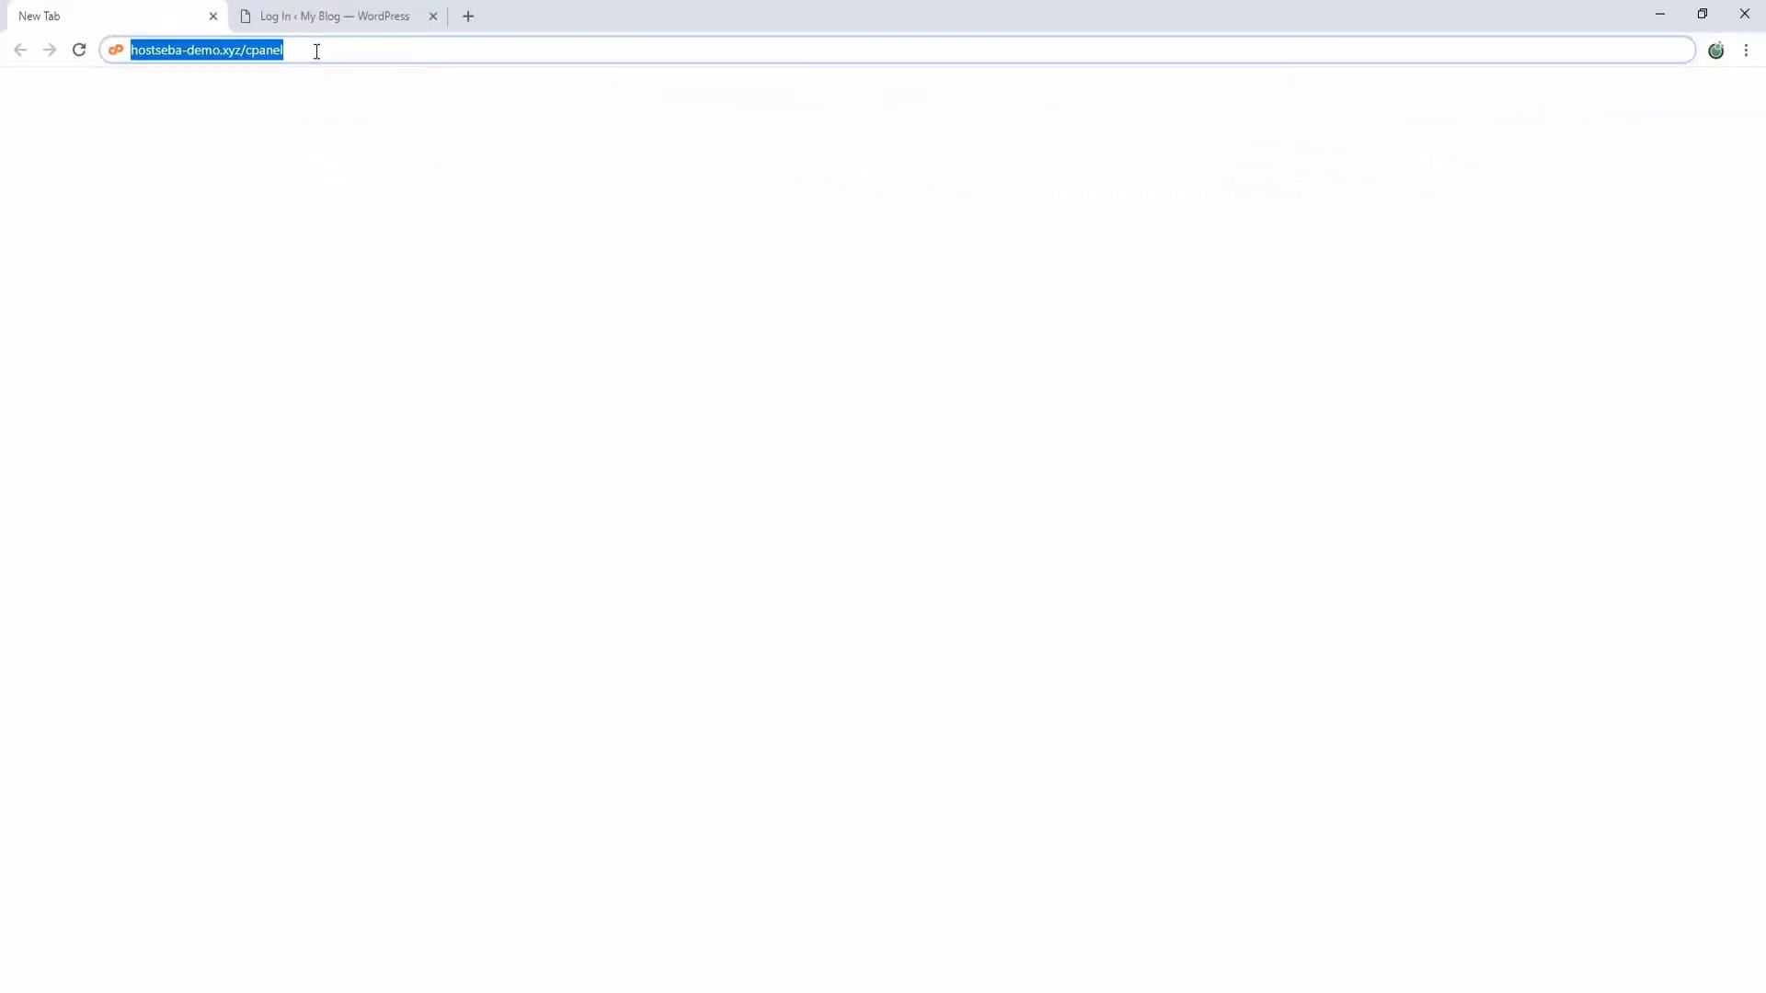
pyautogui.press('Return')
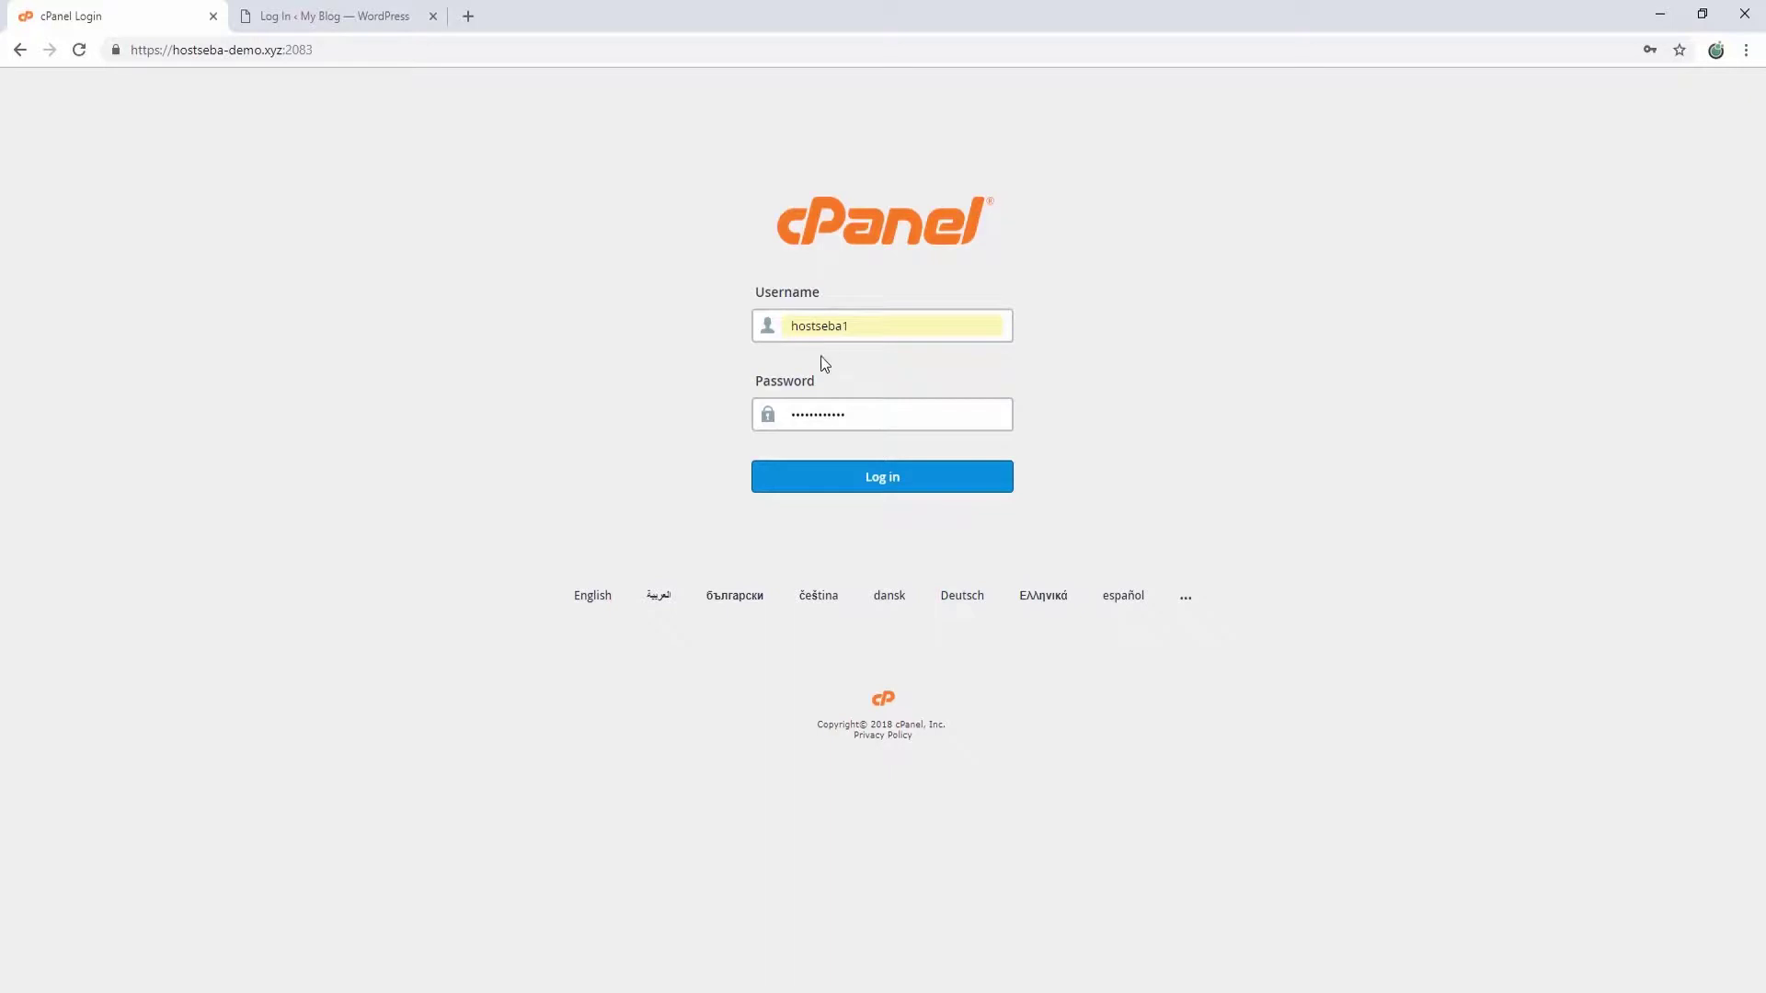
pyautogui.click(876, 485)
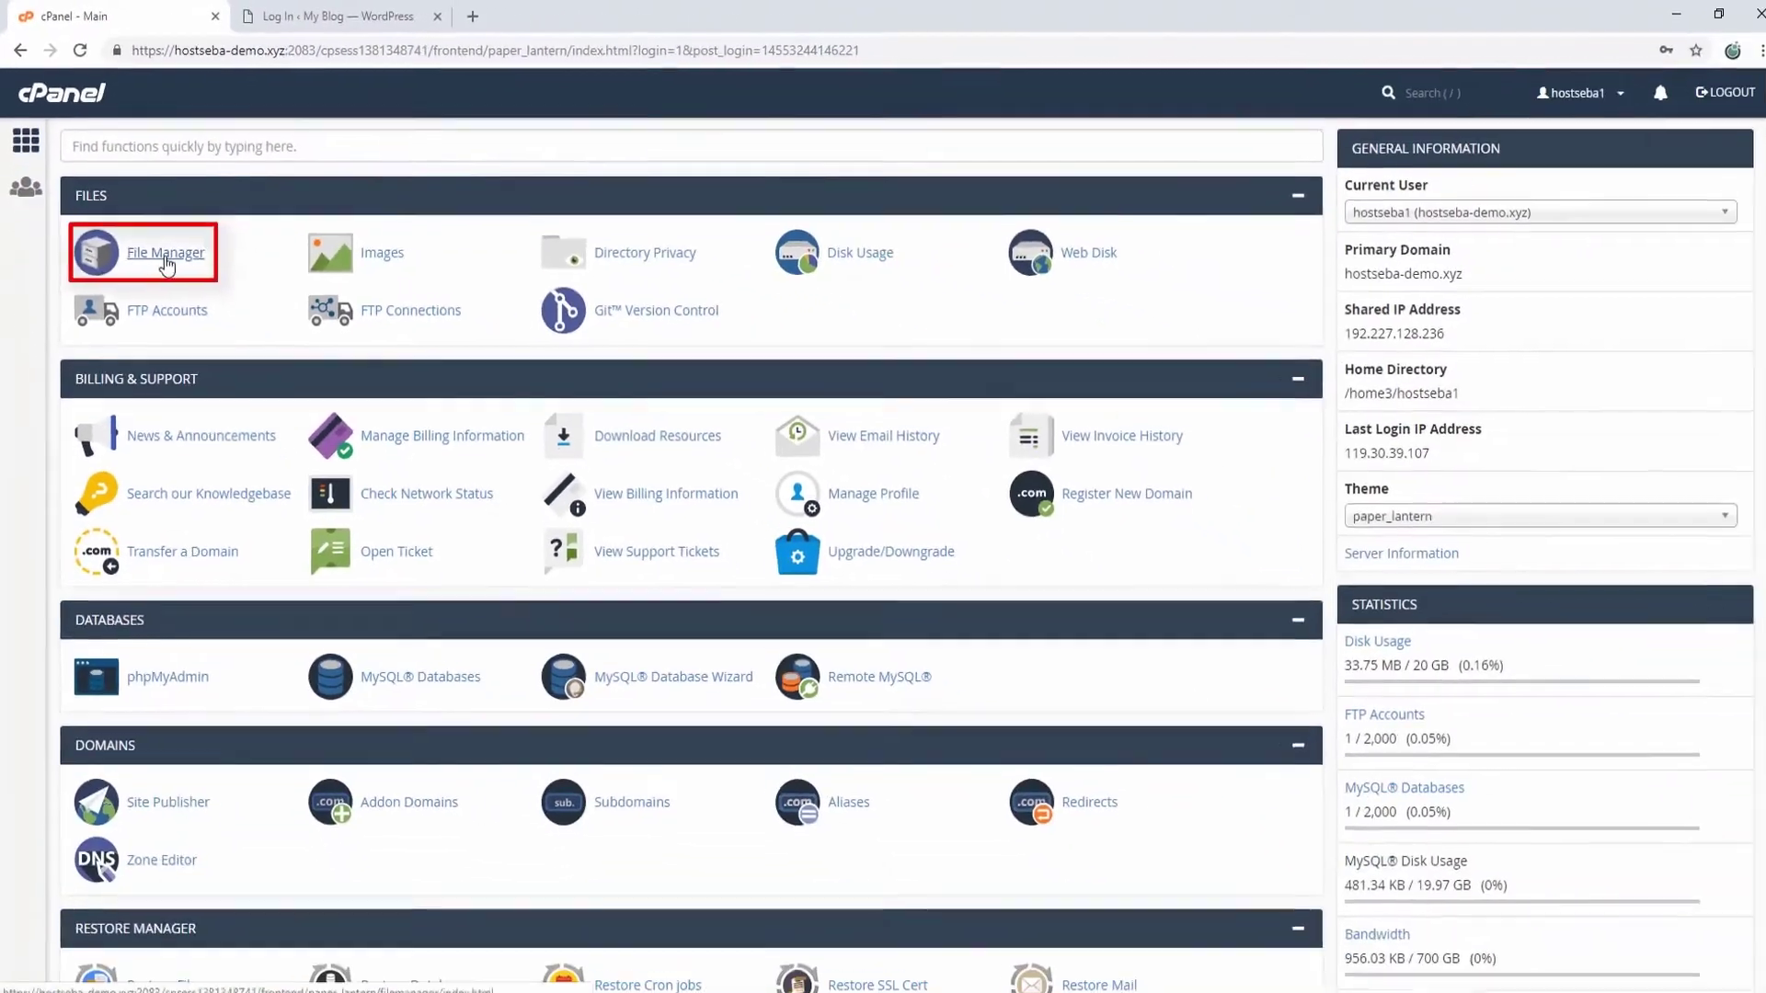
# Step: Open File Manager from the dashboard and enter the public_html folder
pyautogui.click(348, 528)
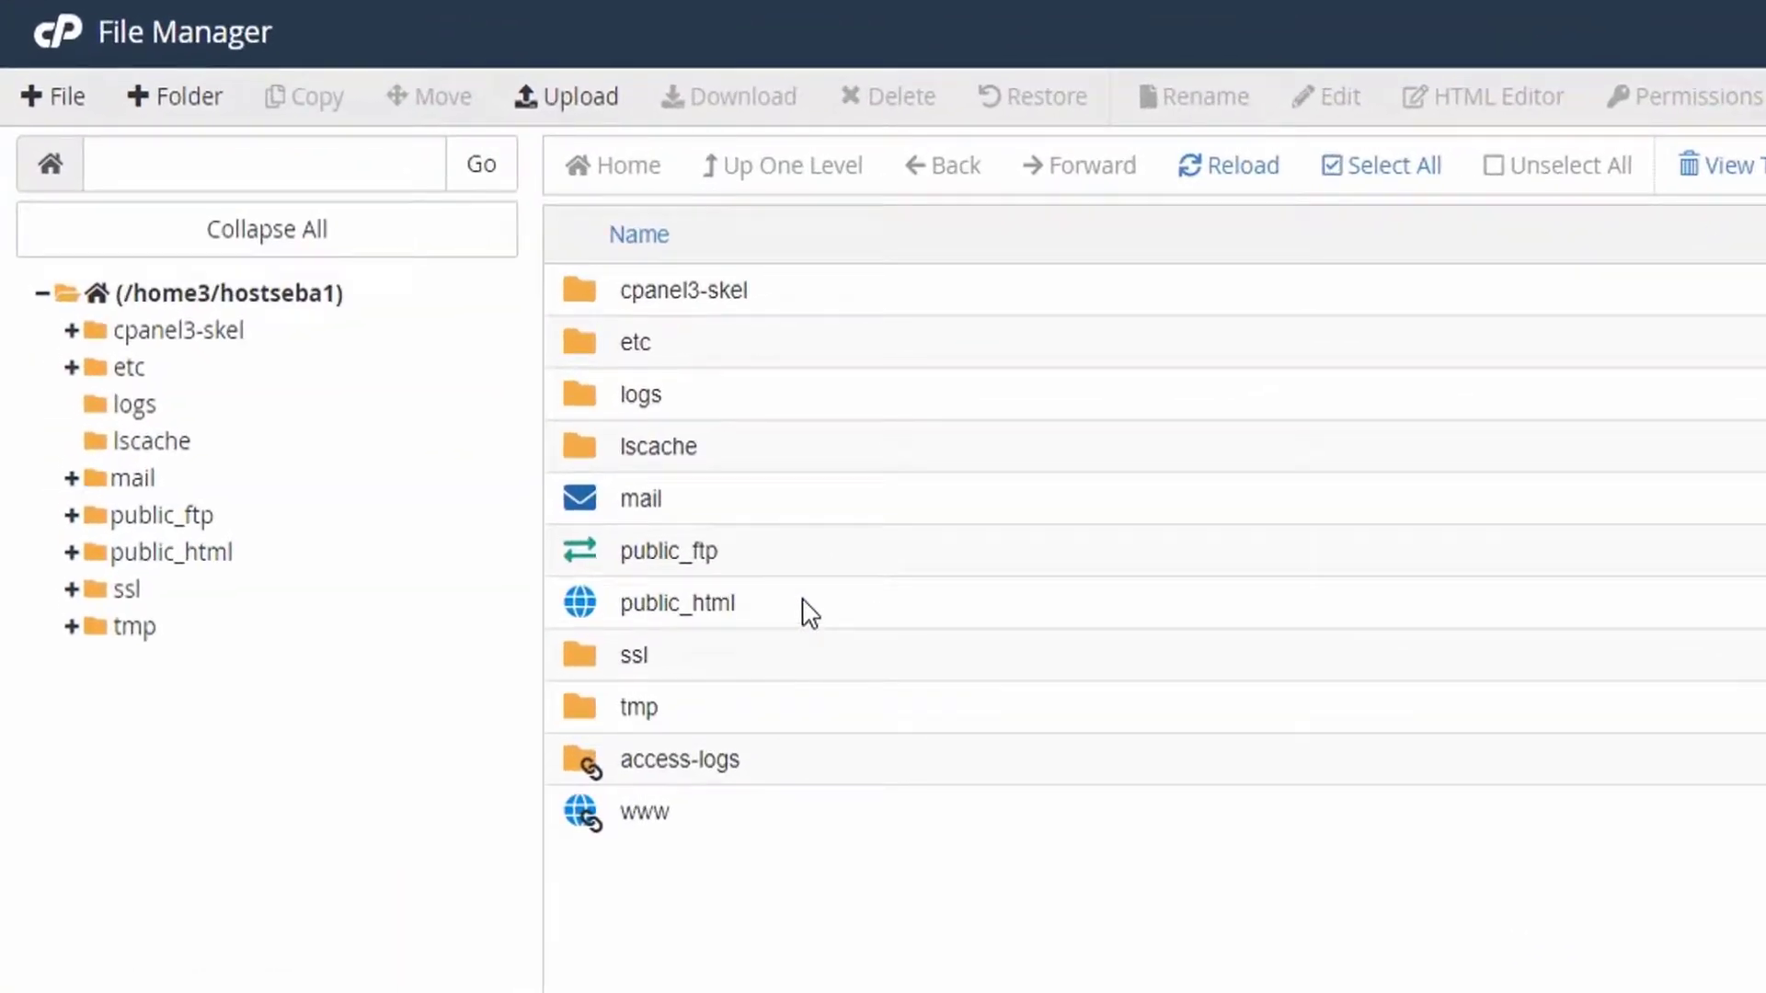
pyautogui.doubleClick(809, 612)
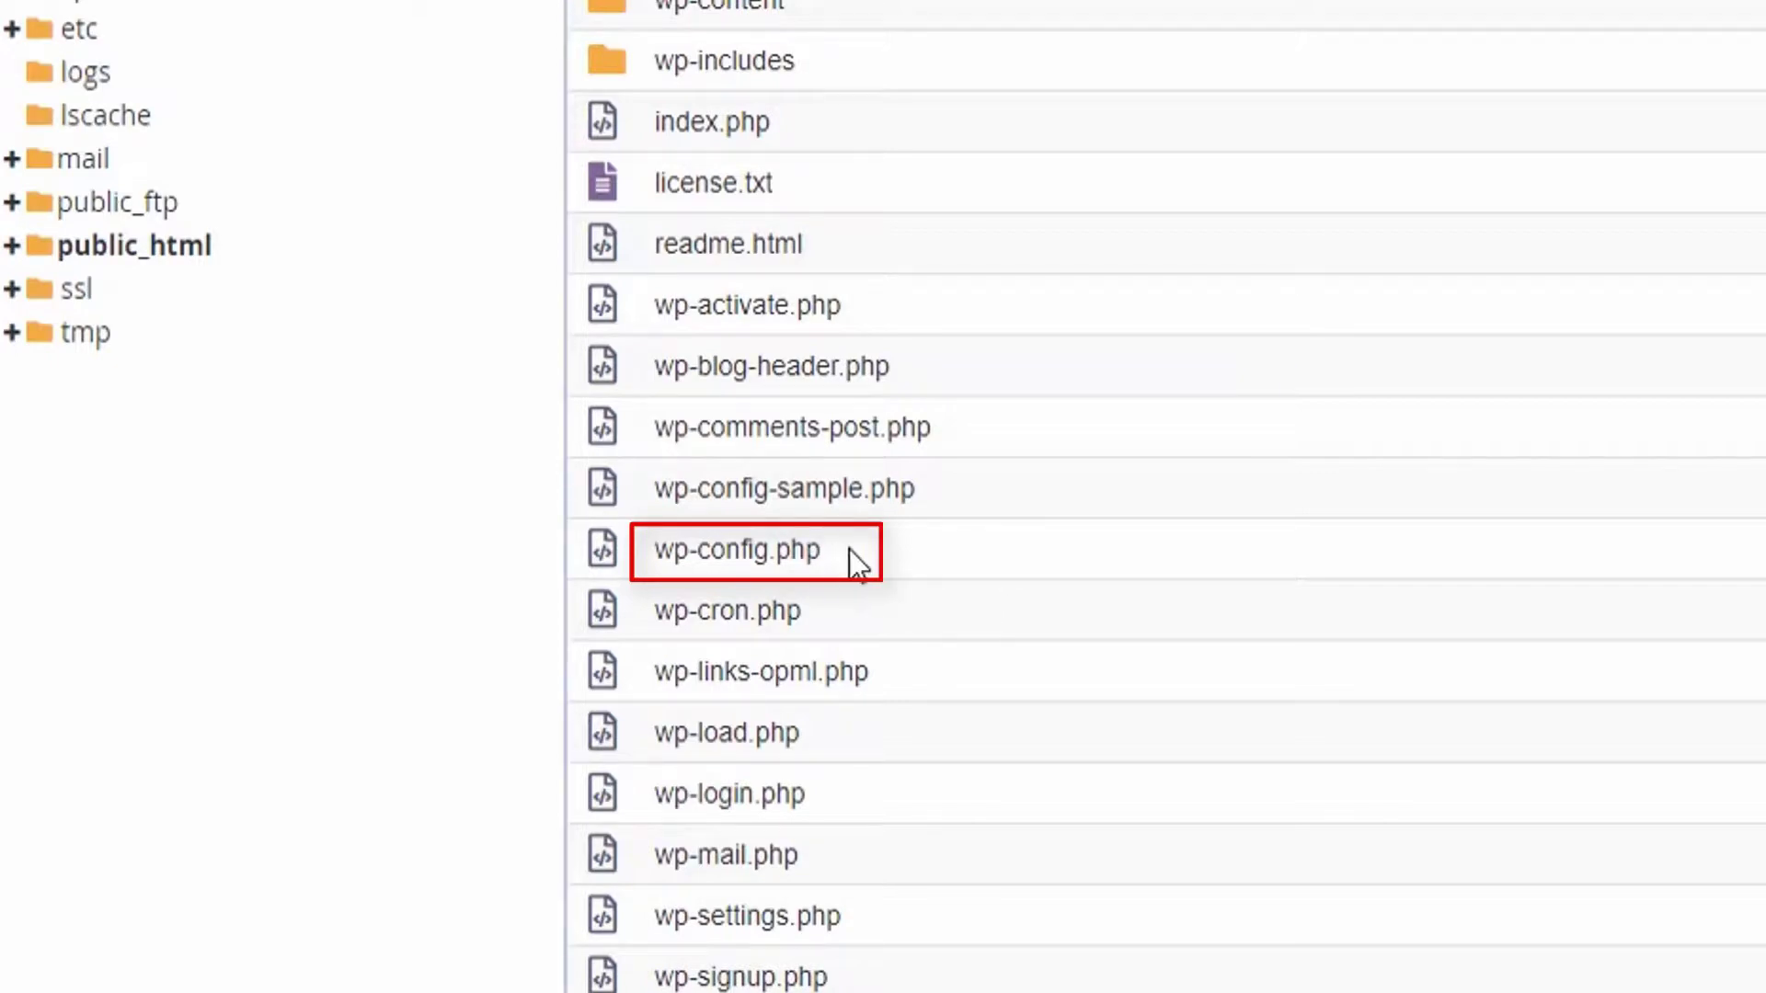
# Step: Open wp-config.php in the code editor to read the MySQL database name, user and password
pyautogui.rightClick(850, 548)
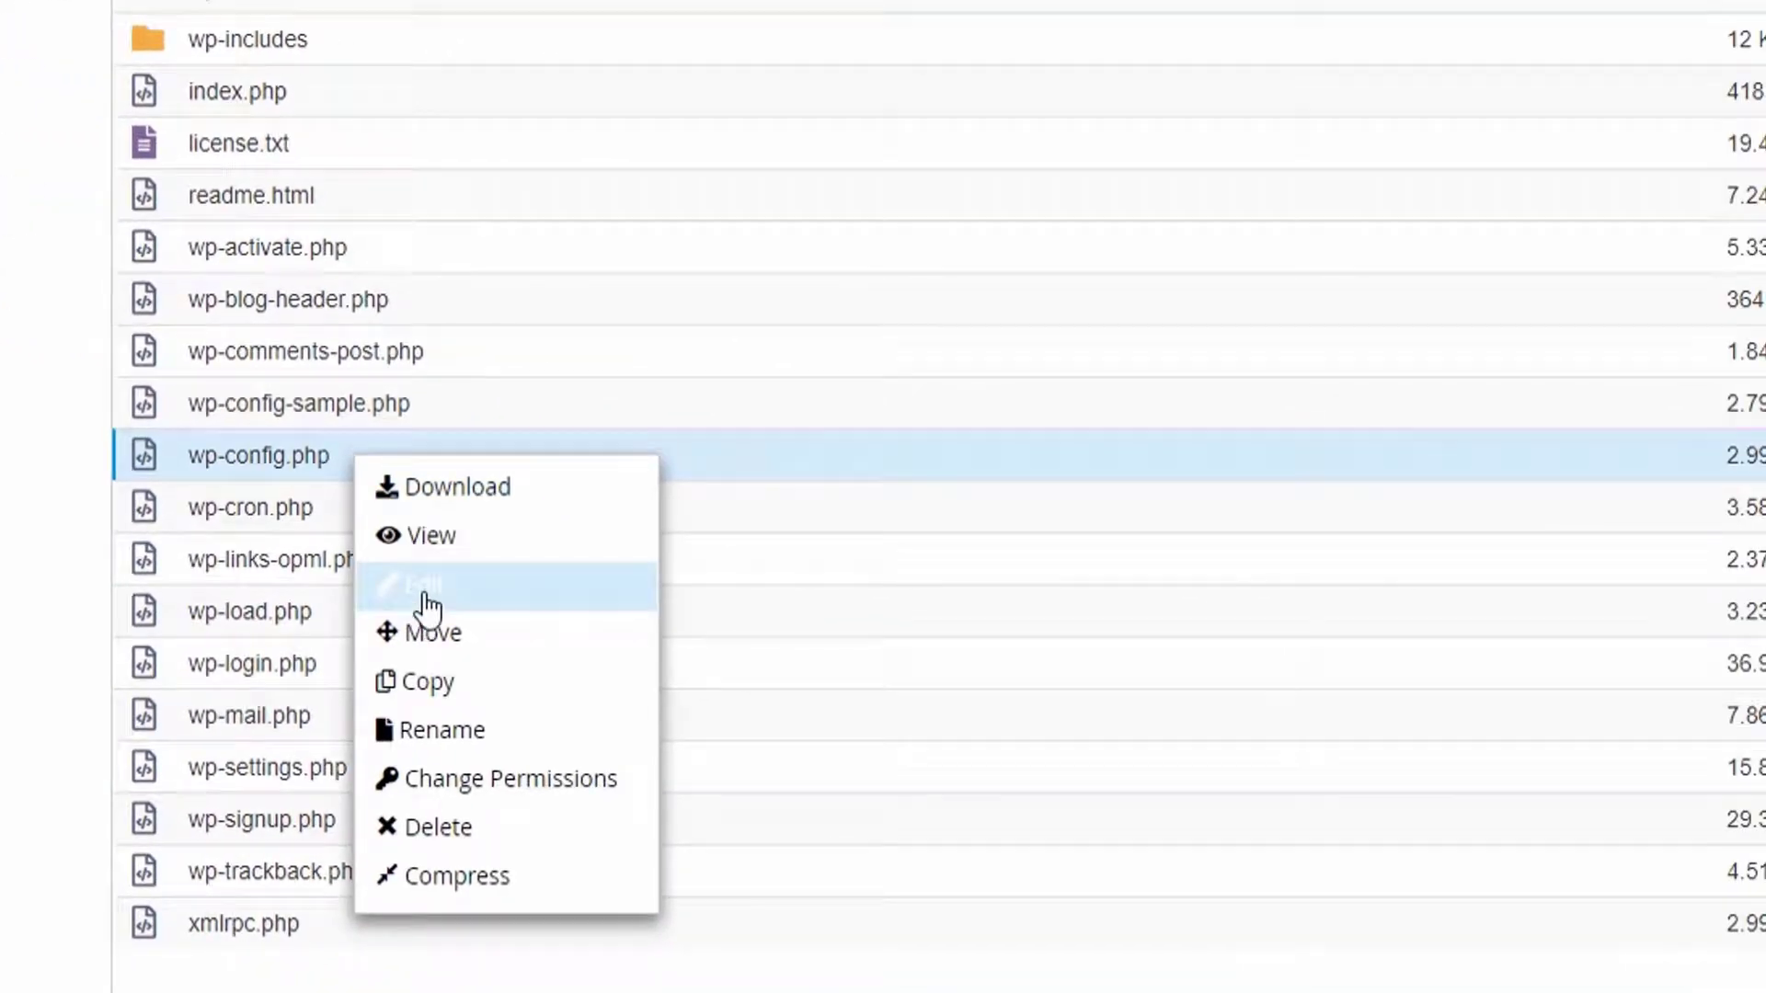
pyautogui.click(424, 605)
pyautogui.click(1407, 703)
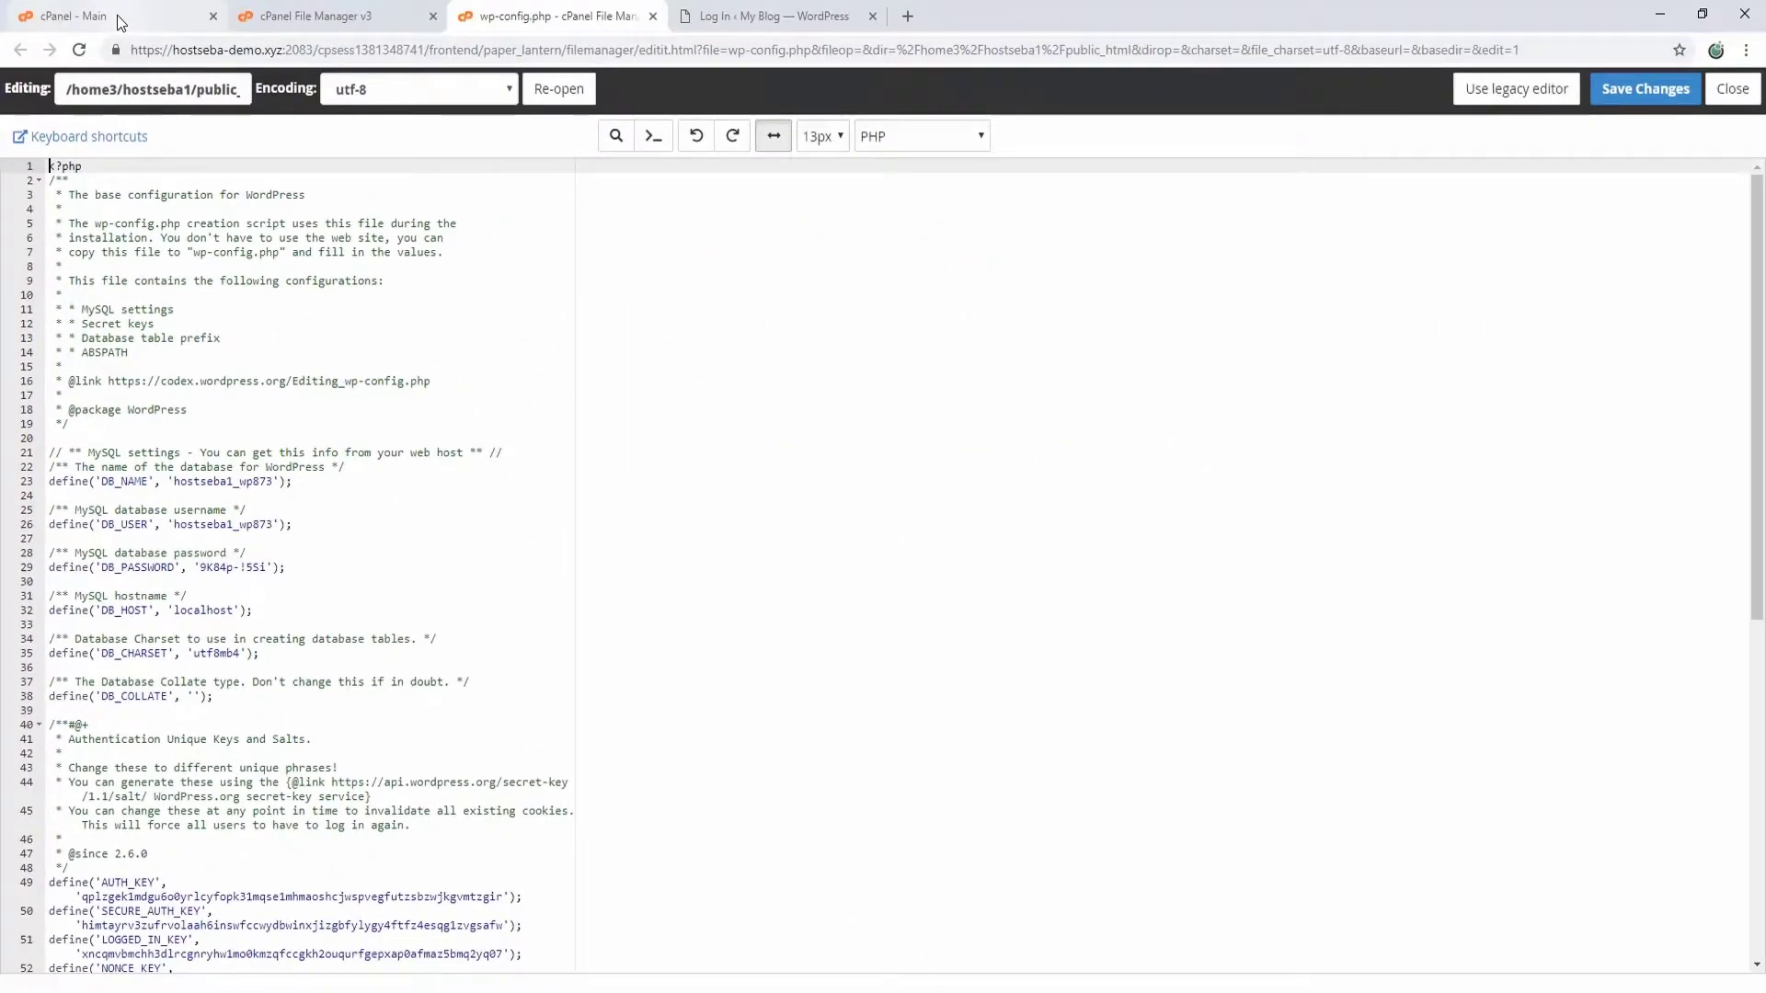
# Step: Return to the cPanel - Main tab and launch phpMyAdmin from the Databases section
pyautogui.click(118, 15)
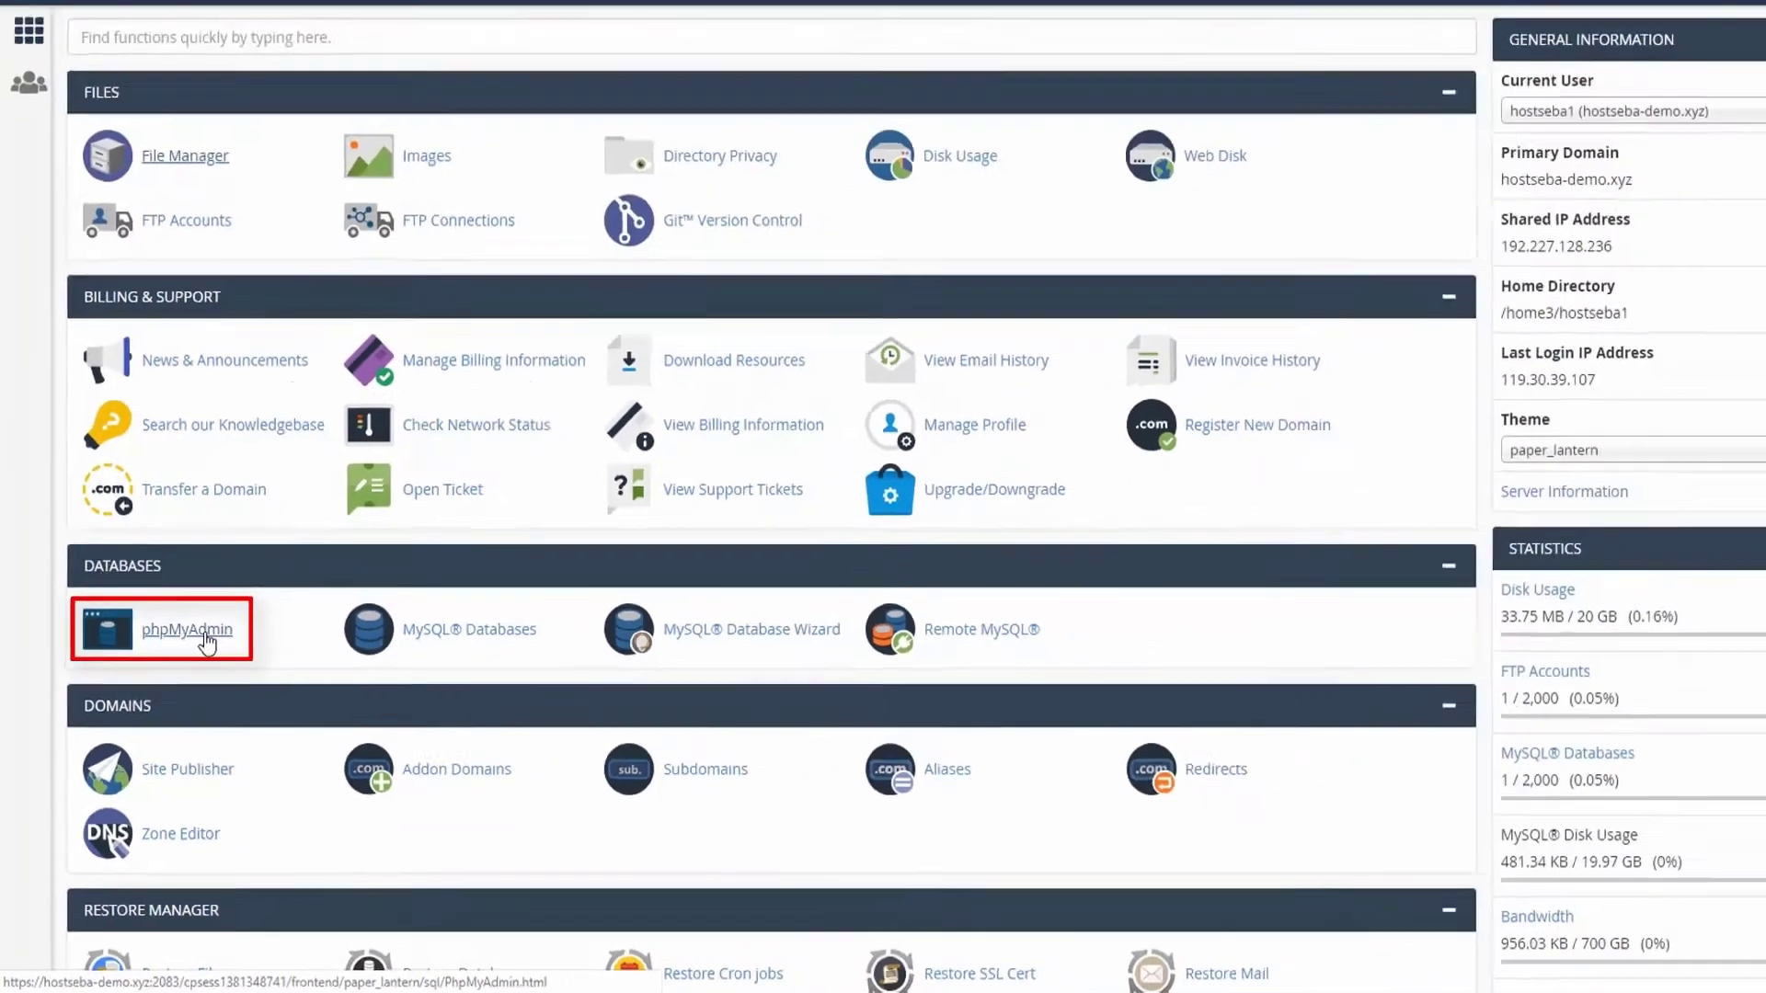
pyautogui.click(371, 391)
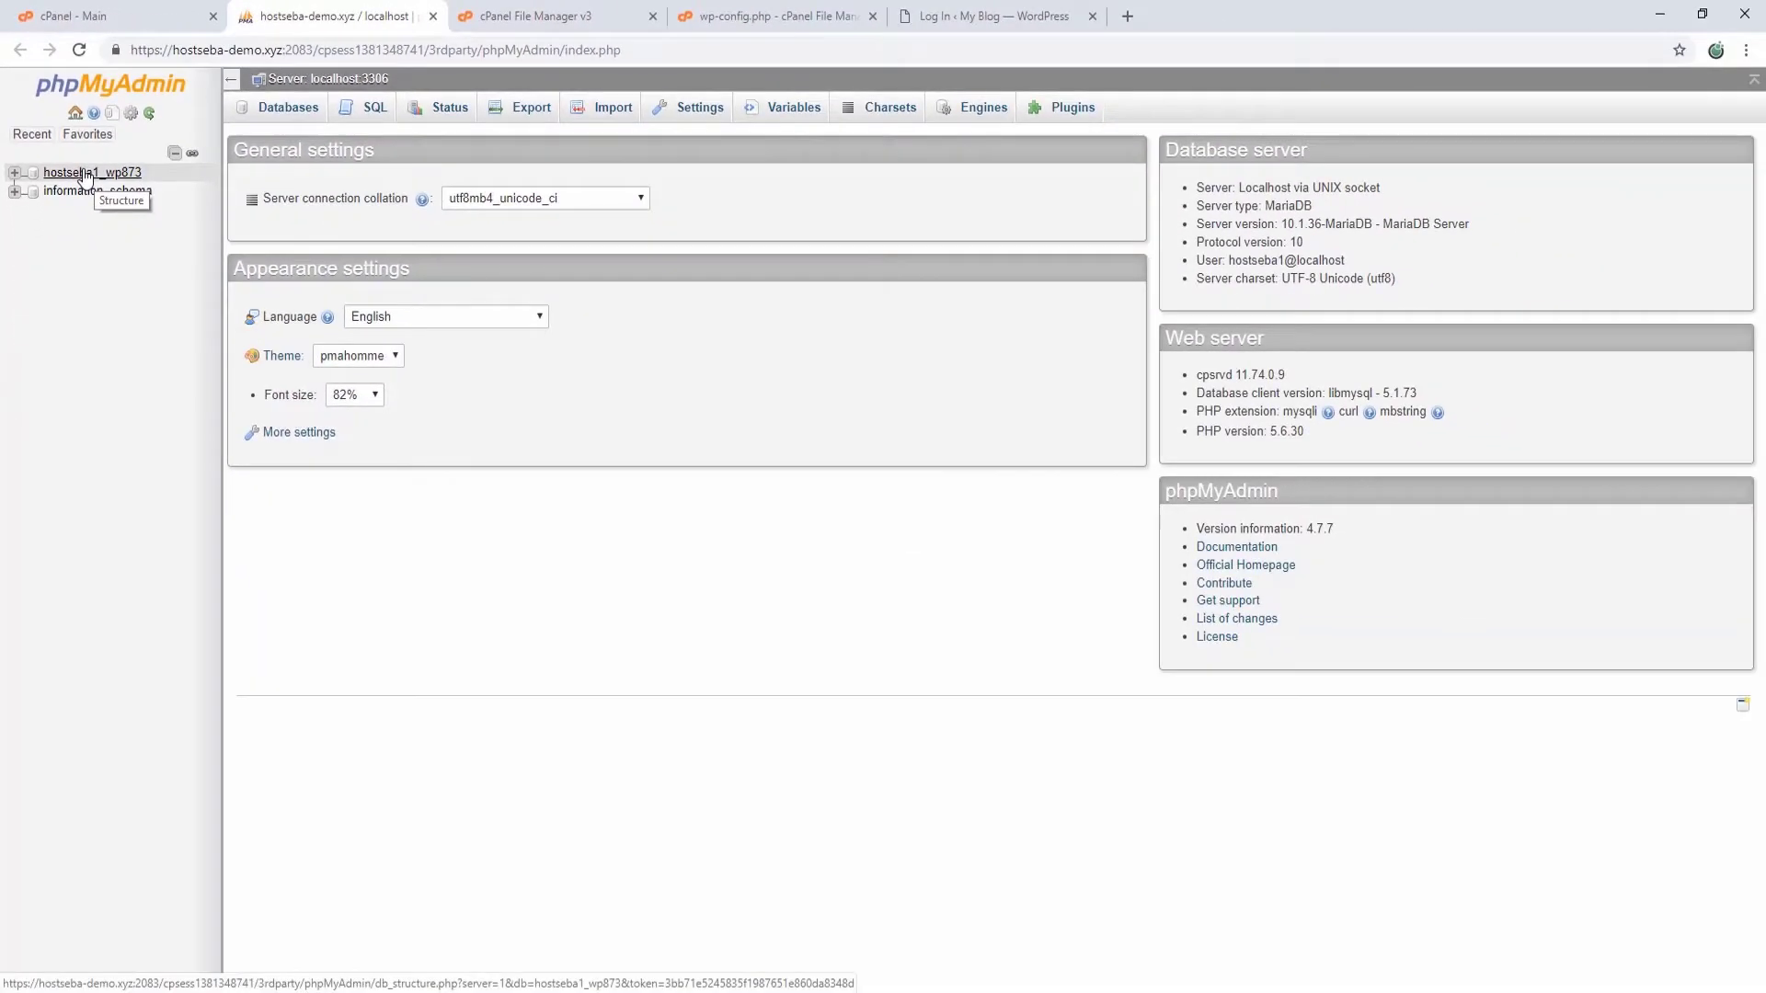
# Step: Browse wpvb_users in the hostseba1_wp873 database and edit the admin user row
pyautogui.click(85, 175)
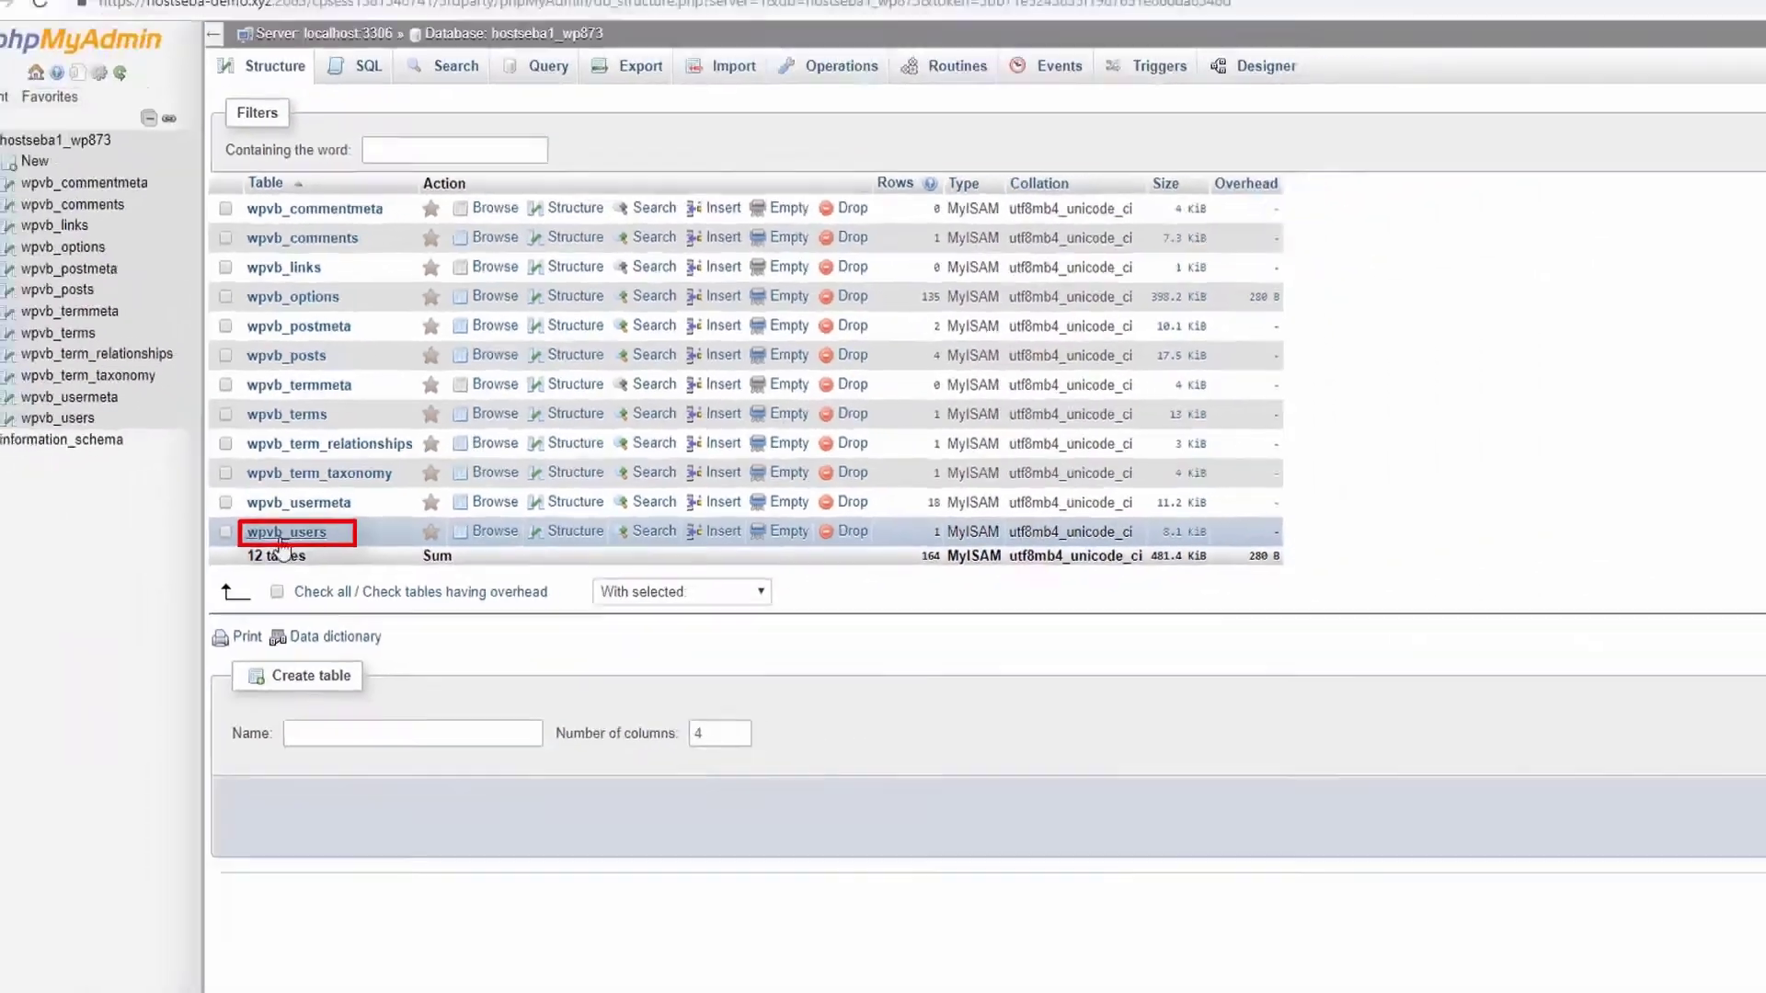
pyautogui.click(246, 681)
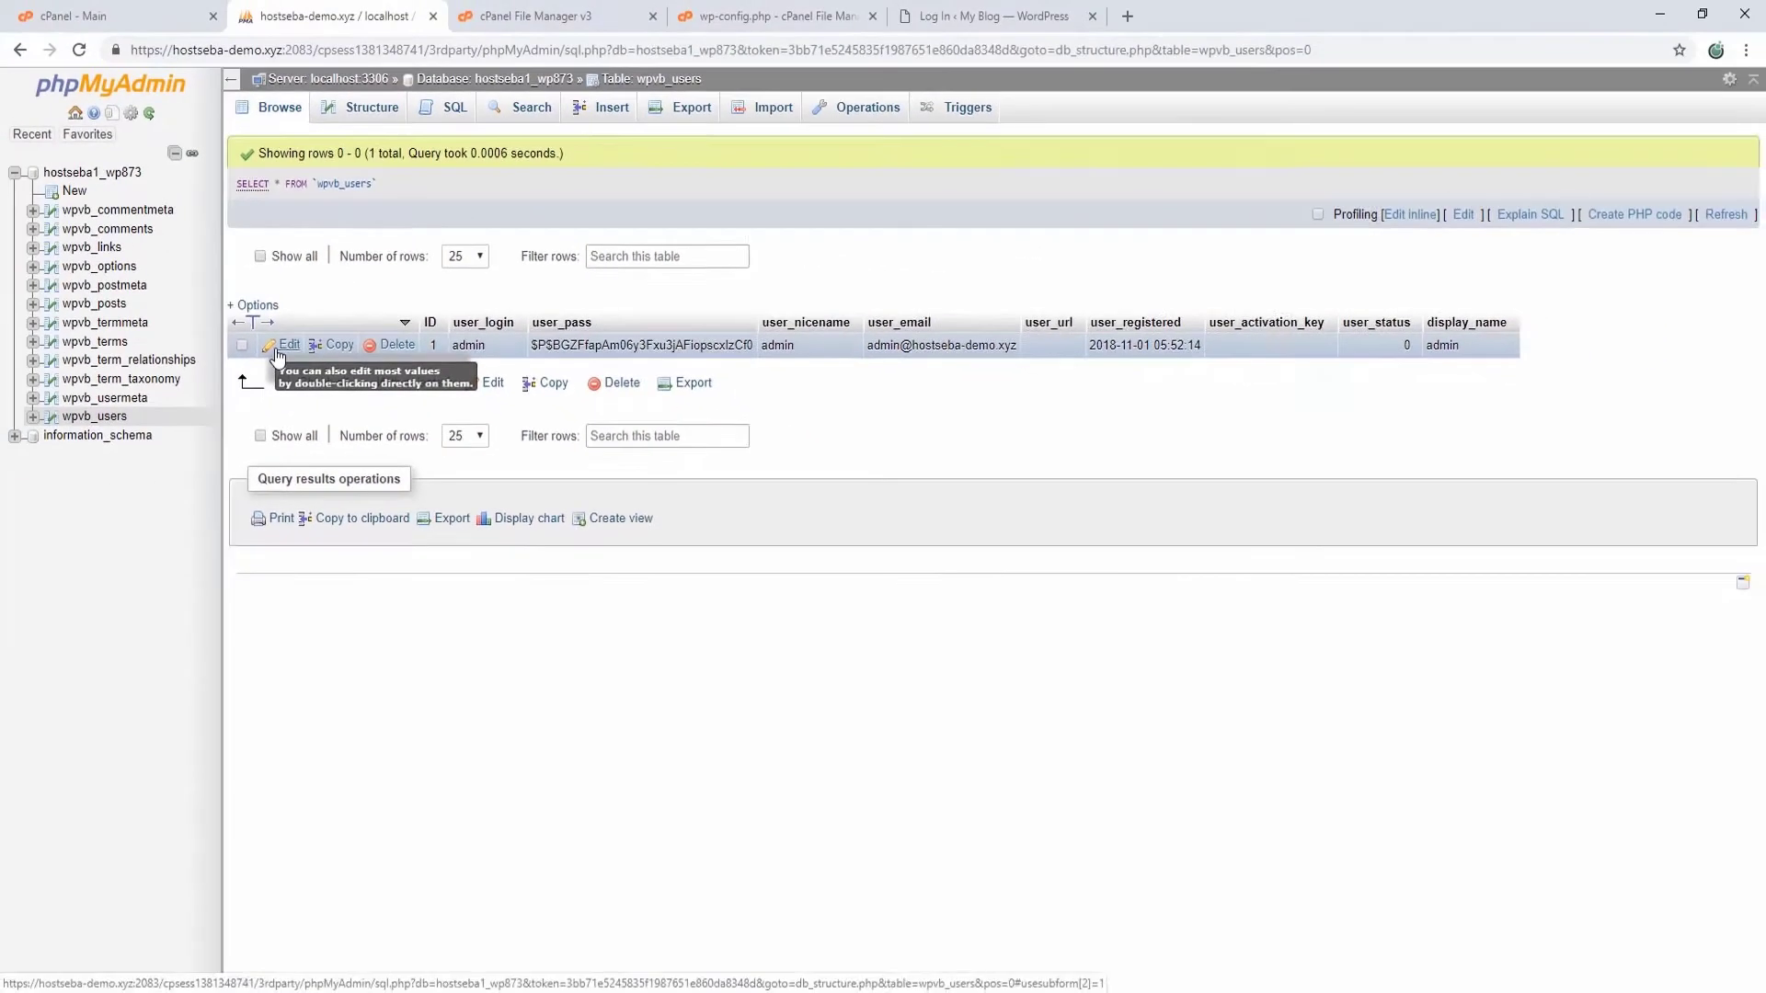
pyautogui.click(134, 410)
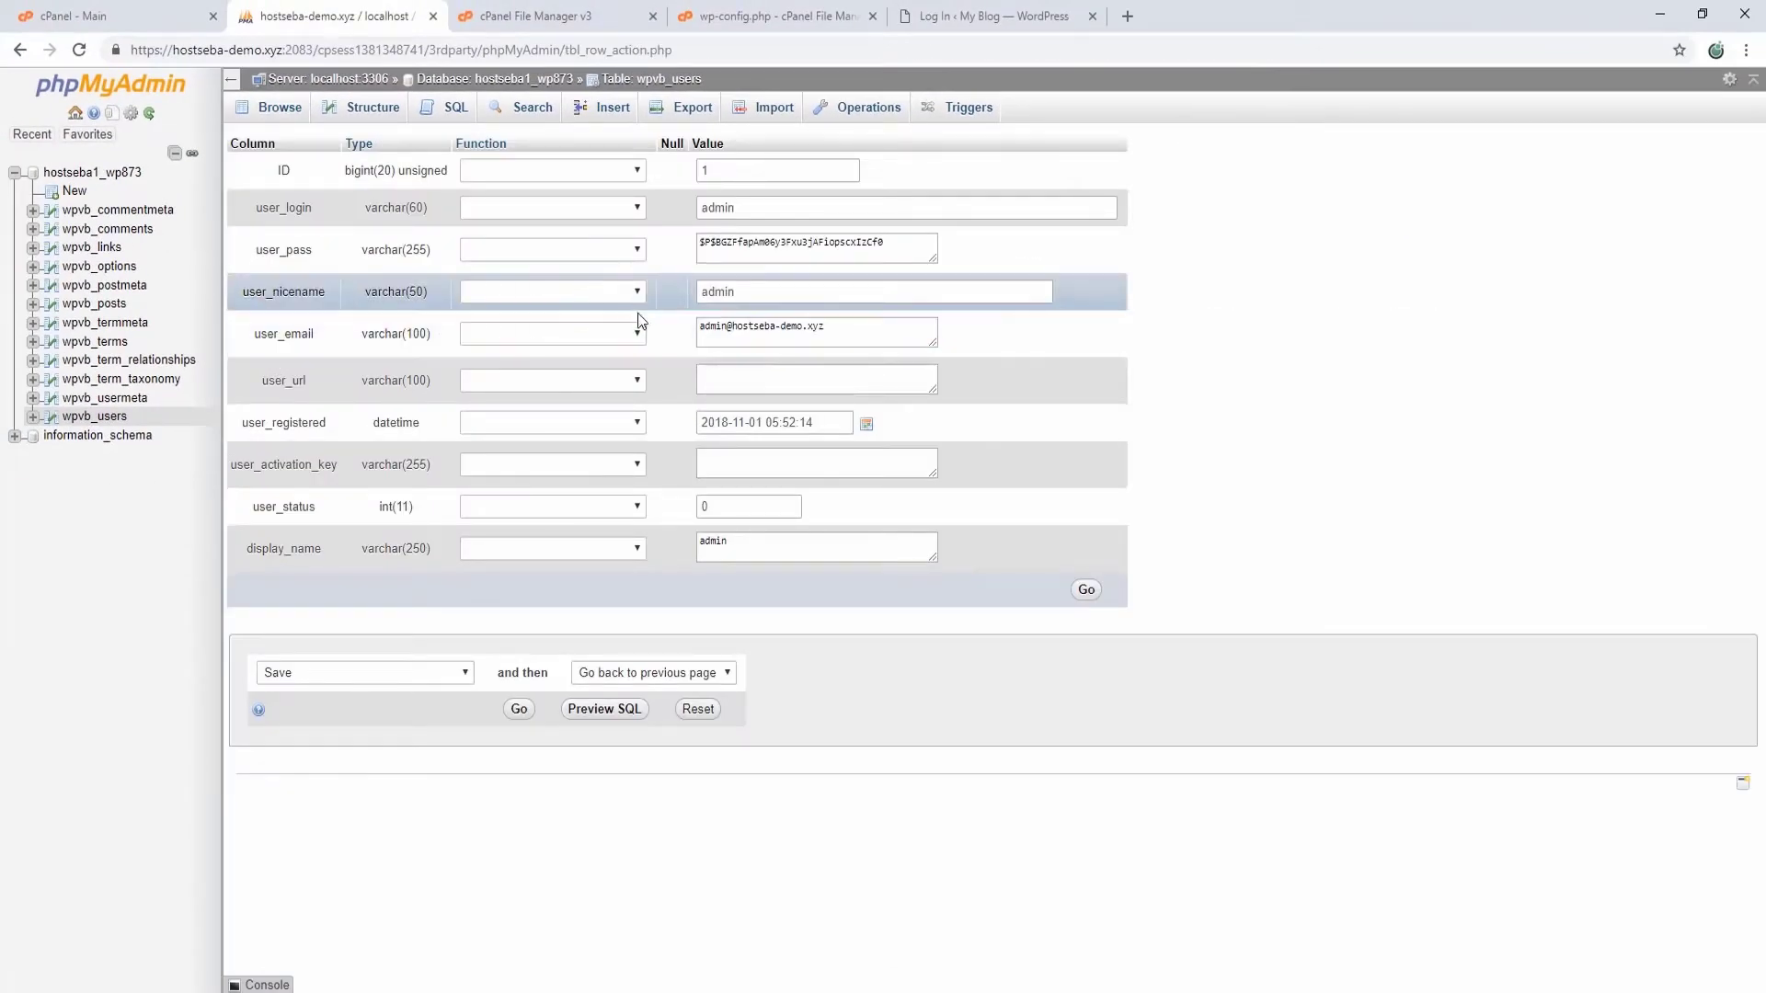
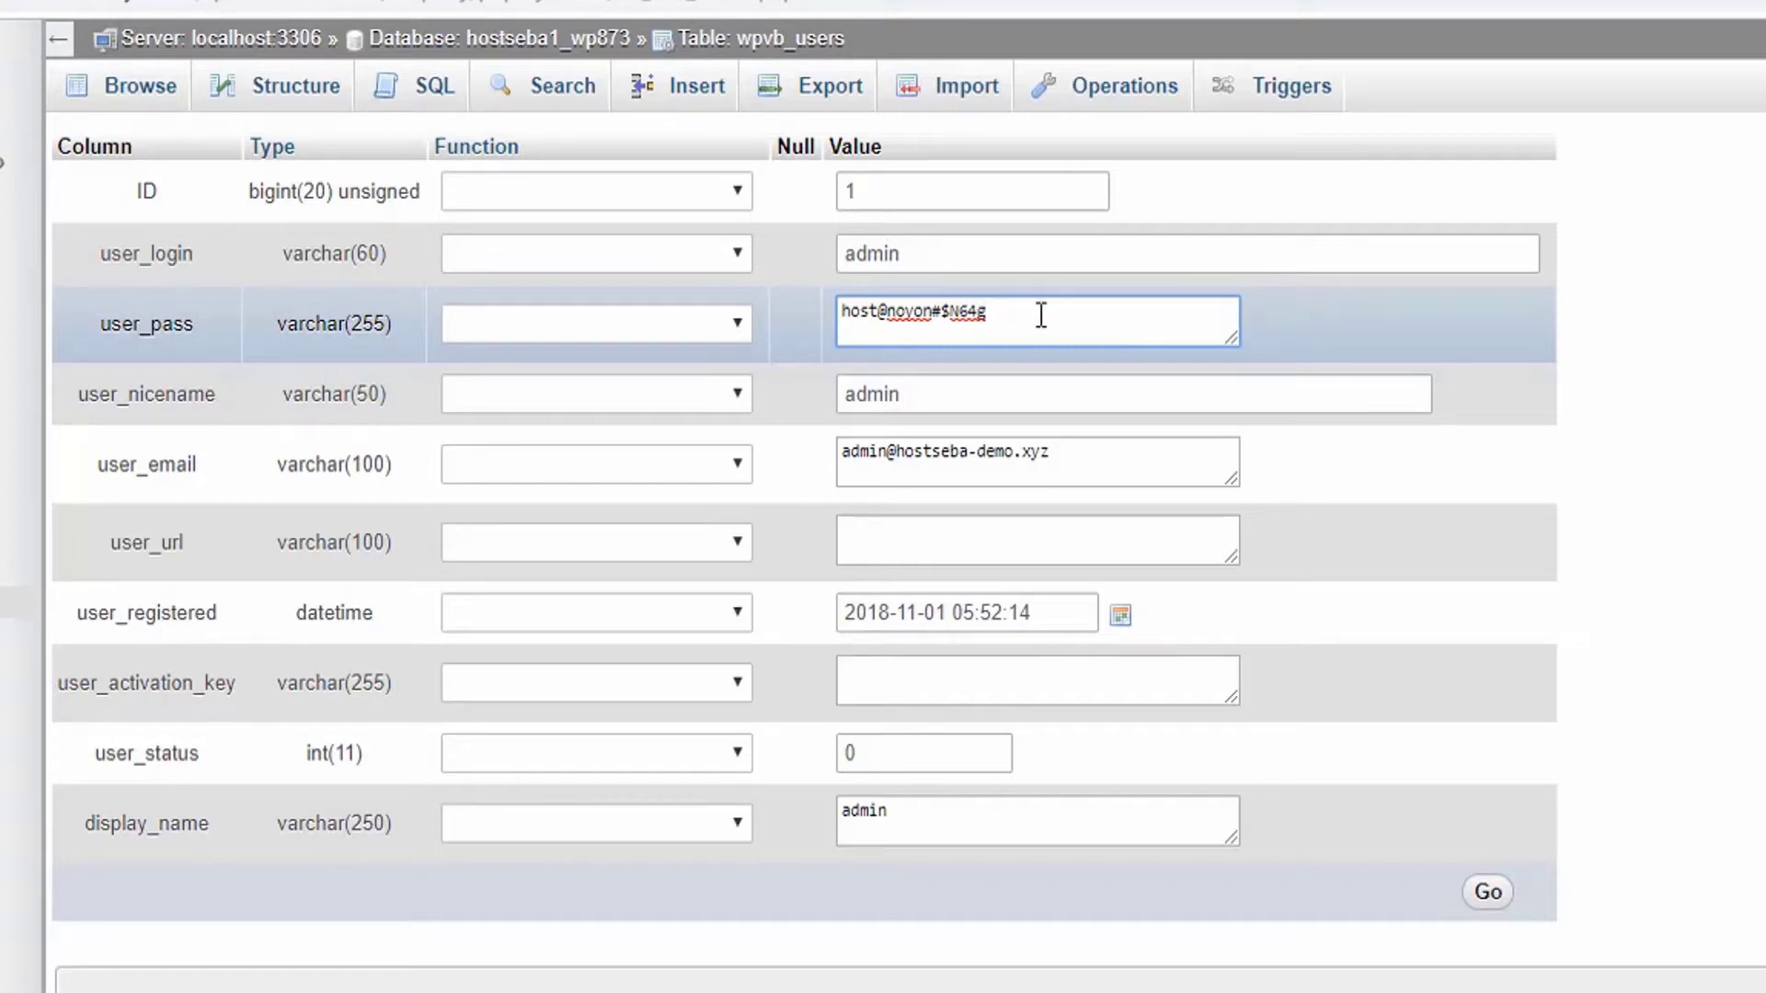
# Step: Paste the new password into the admin row's user_pass value and copy it to the clipboard
pyautogui.tripleClick(1005, 312)
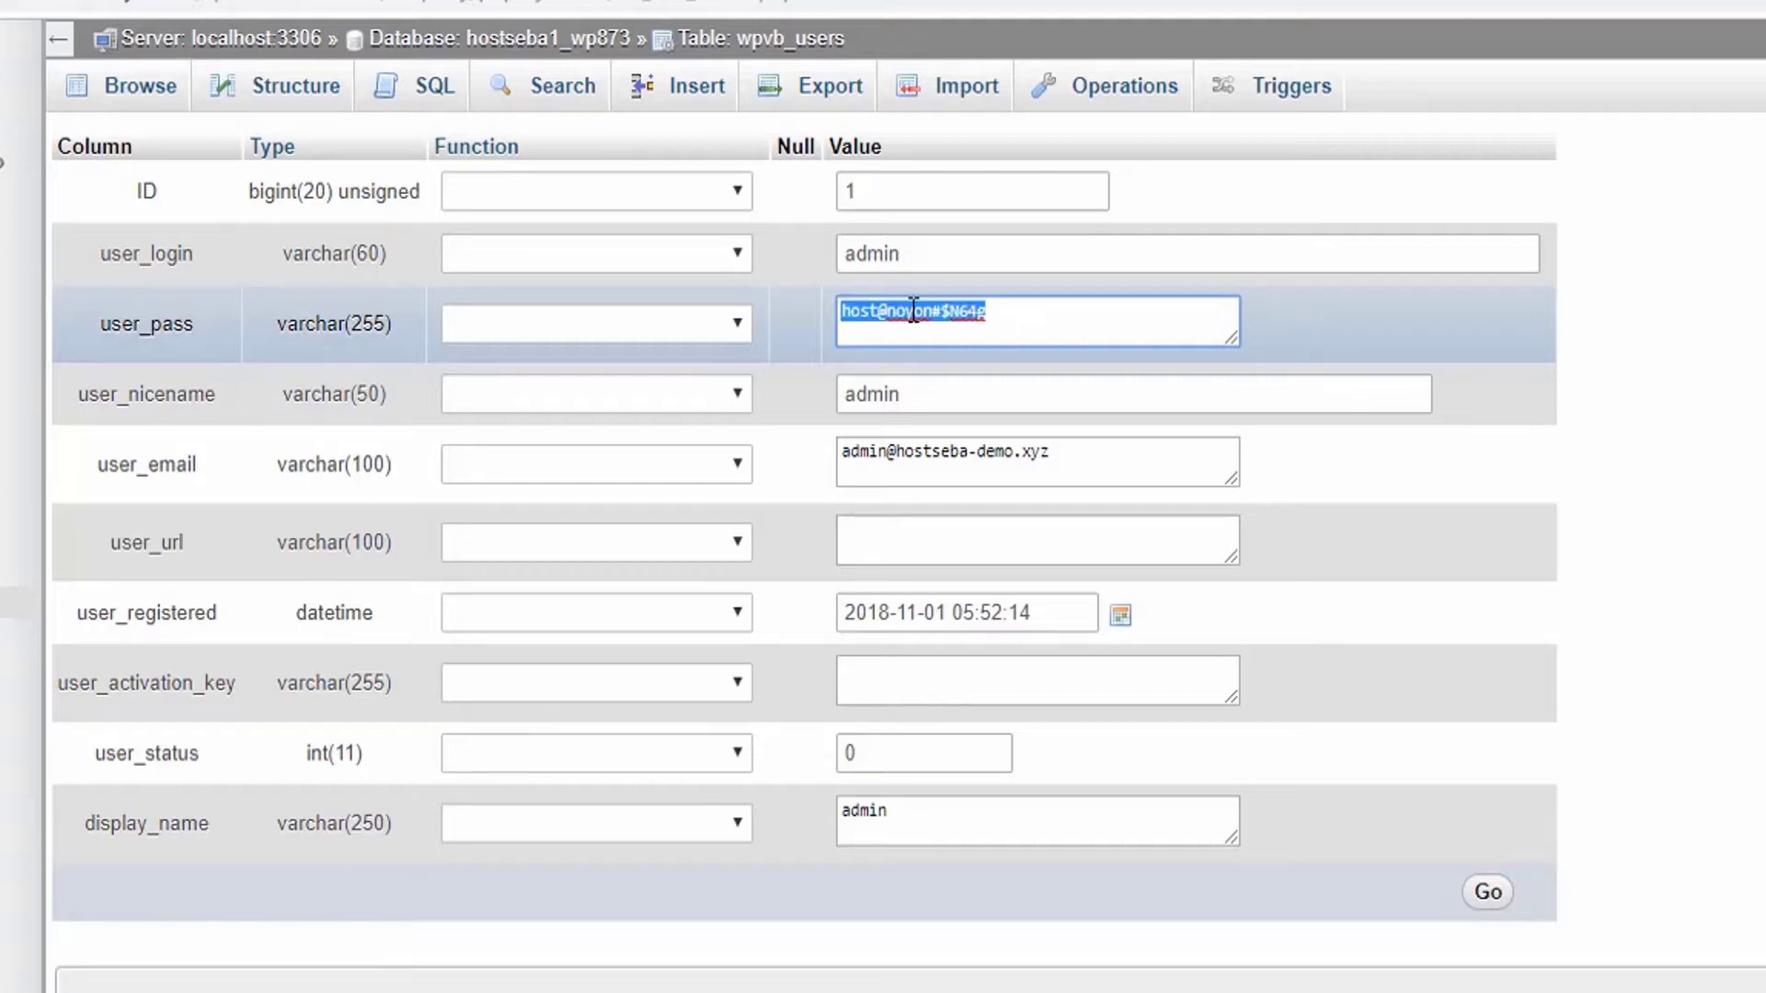
pyautogui.rightClick(913, 314)
pyautogui.click(1002, 429)
pyautogui.click(1035, 318)
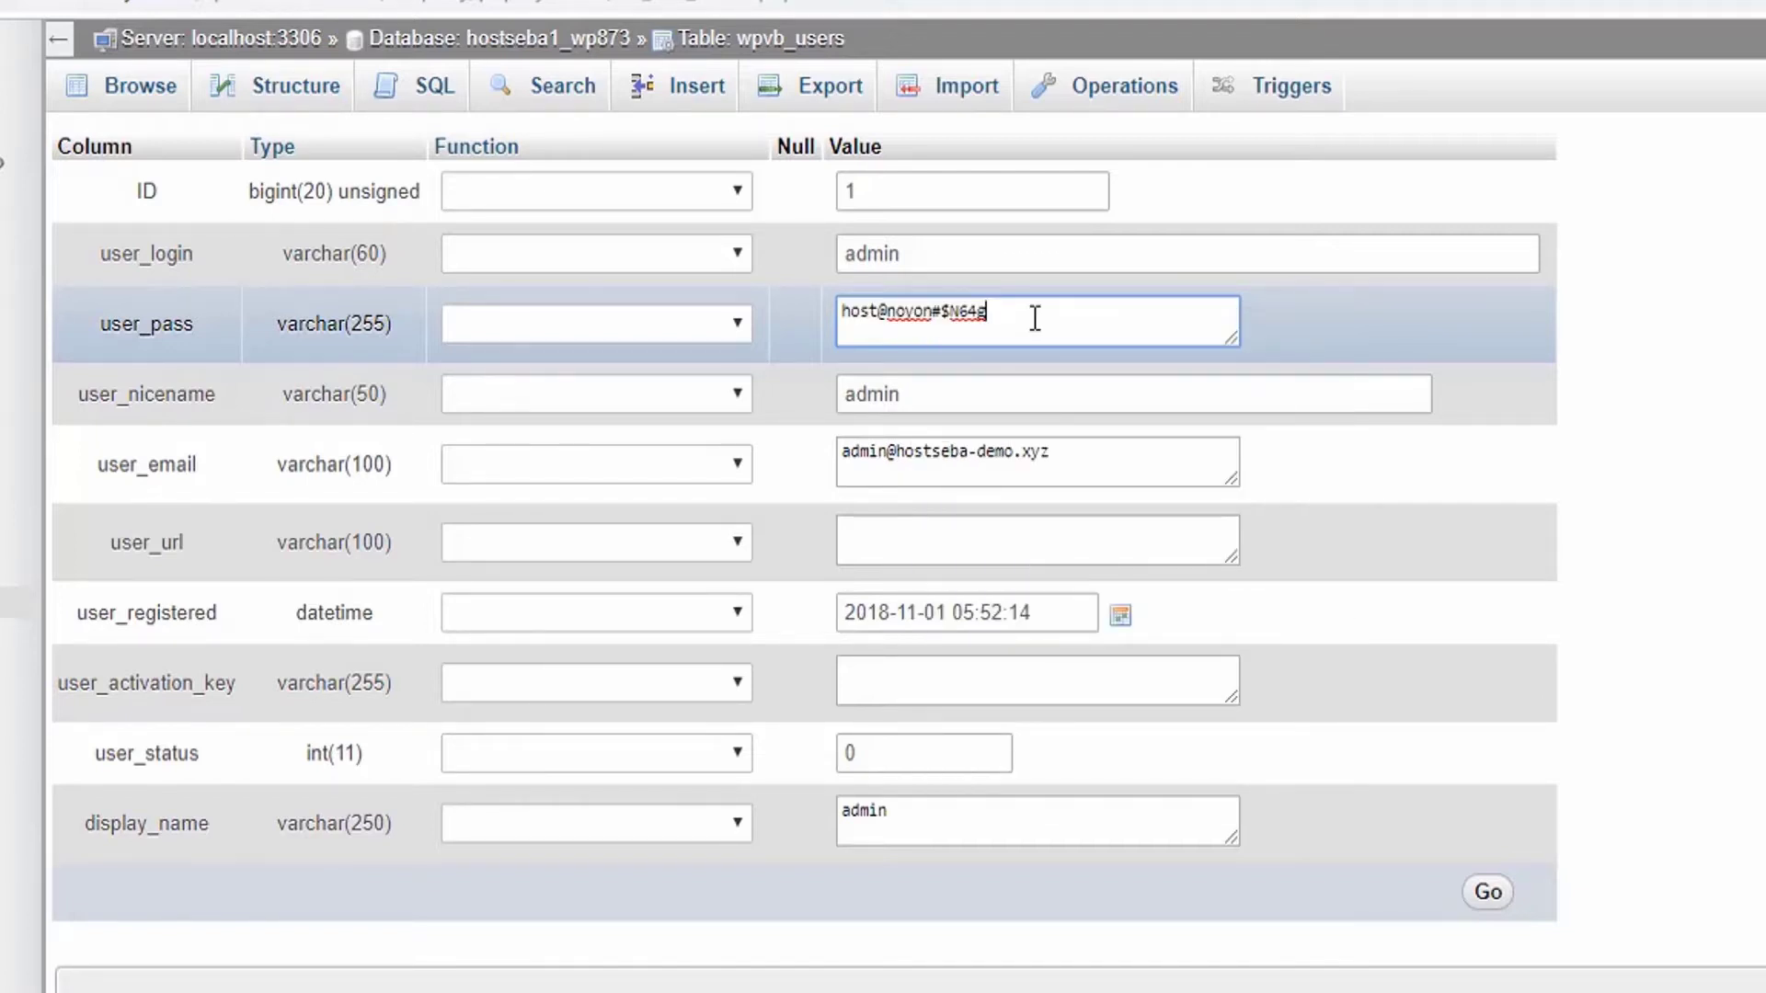
pyautogui.tripleClick(1035, 317)
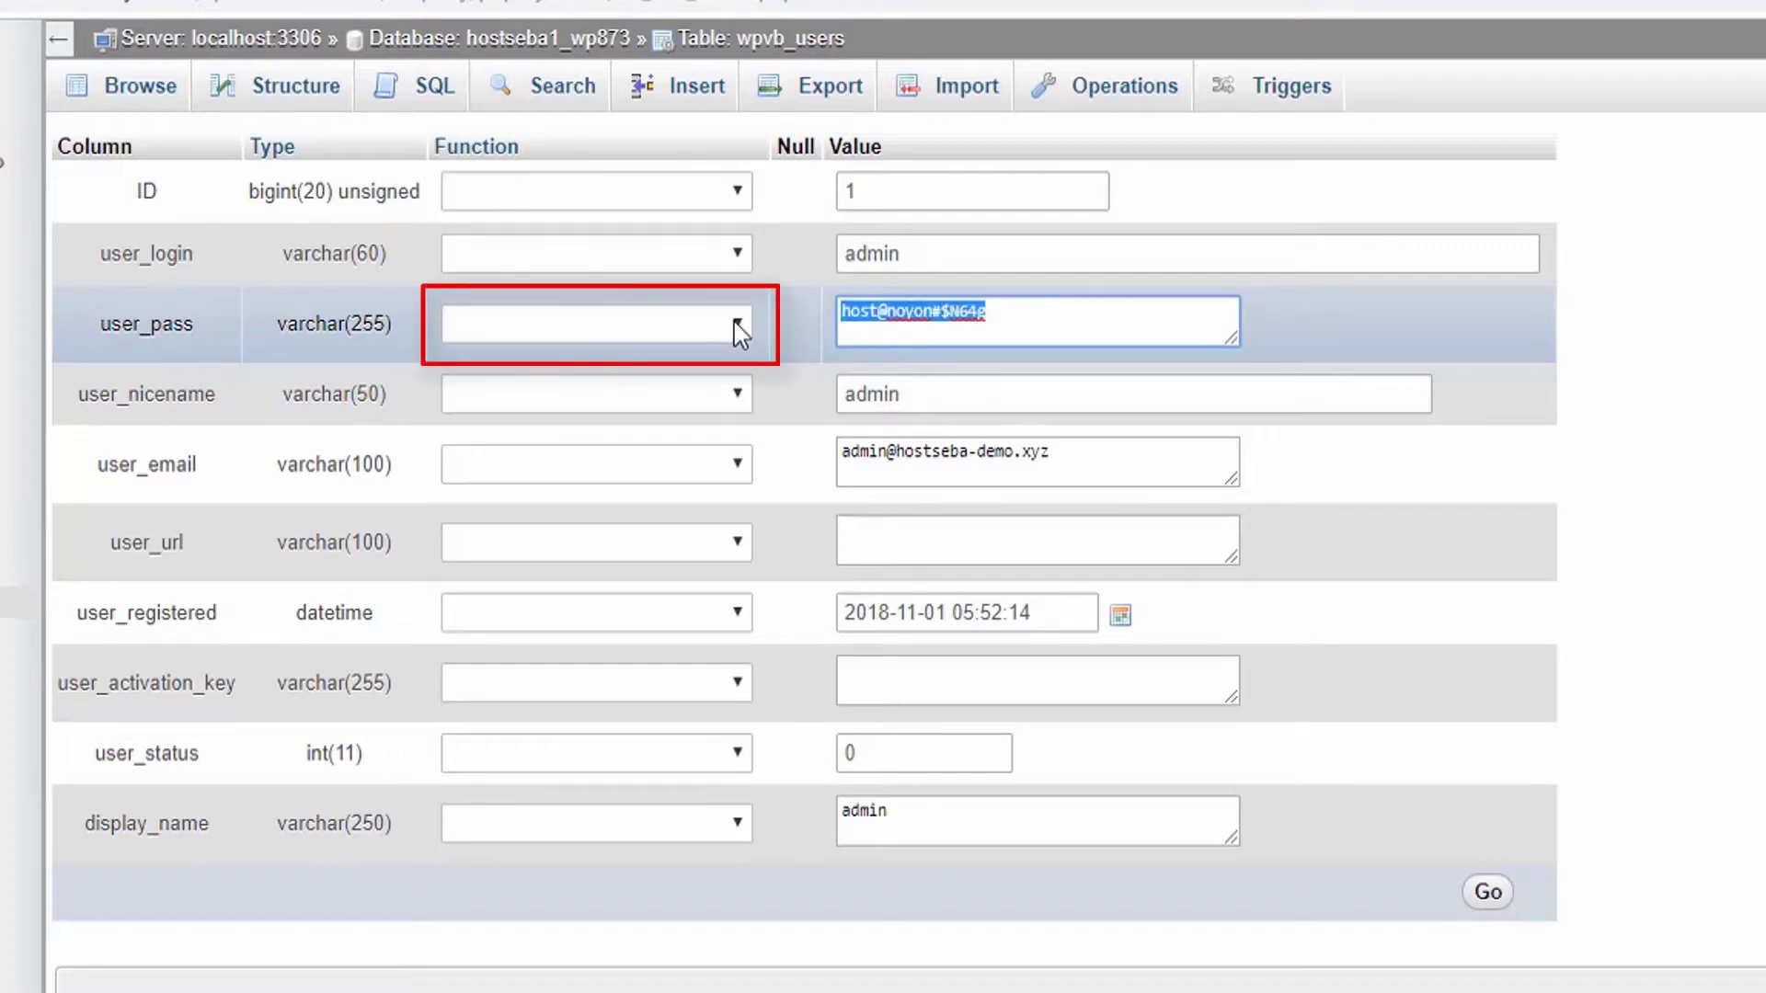
# Step: Apply the MD5 function to the admin user's new user_pass value
pyautogui.click(732, 326)
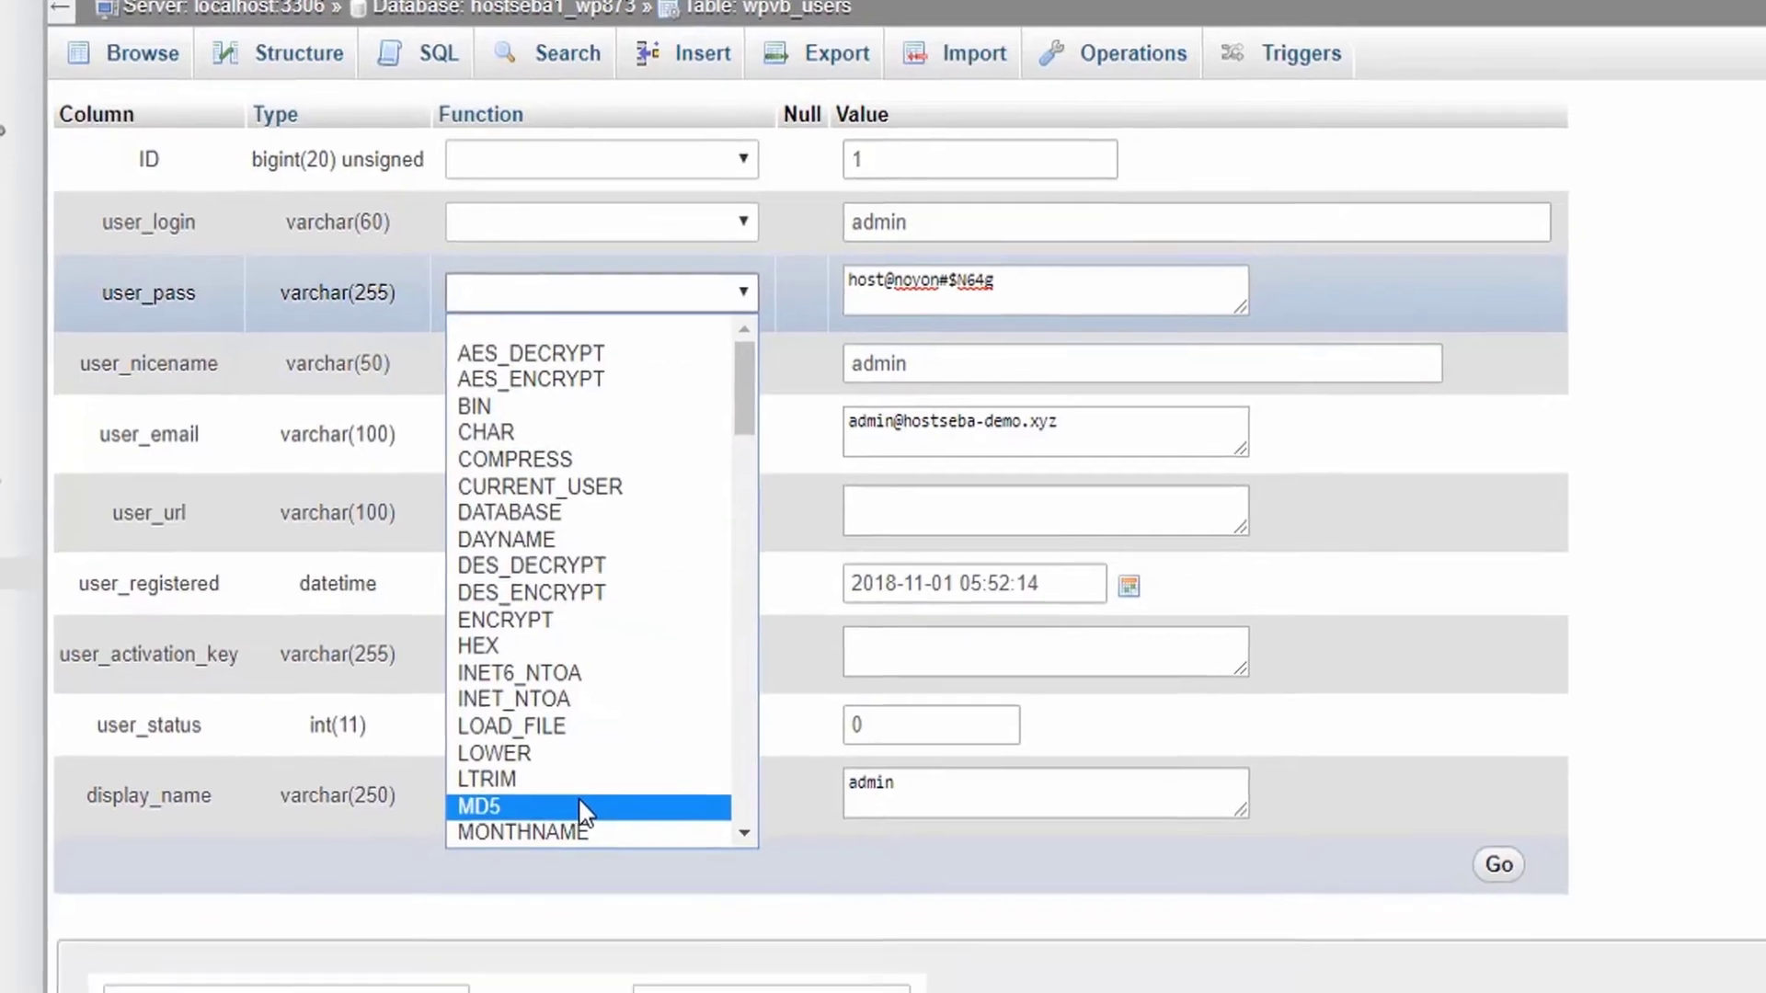
pyautogui.click(577, 834)
pyautogui.scroll(-5, 644, 736)
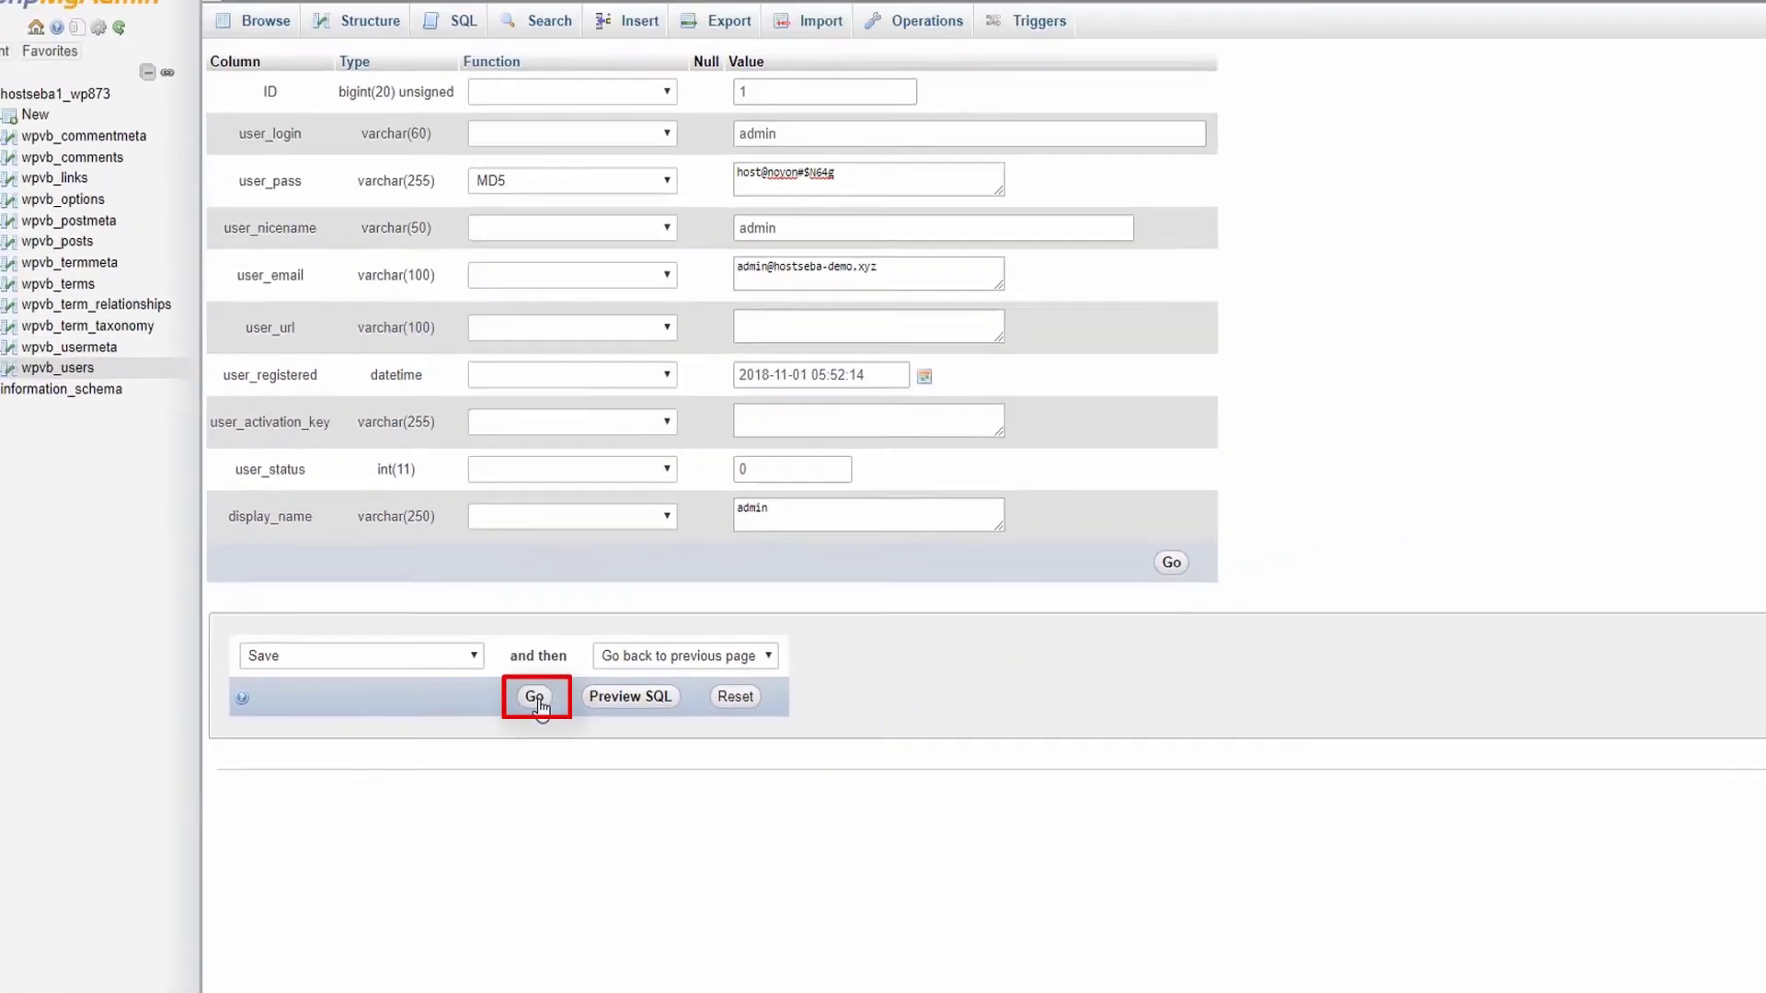
# Step: Save the edited admin row in wpvb_users, then go to the WordPress login page
pyautogui.click(626, 622)
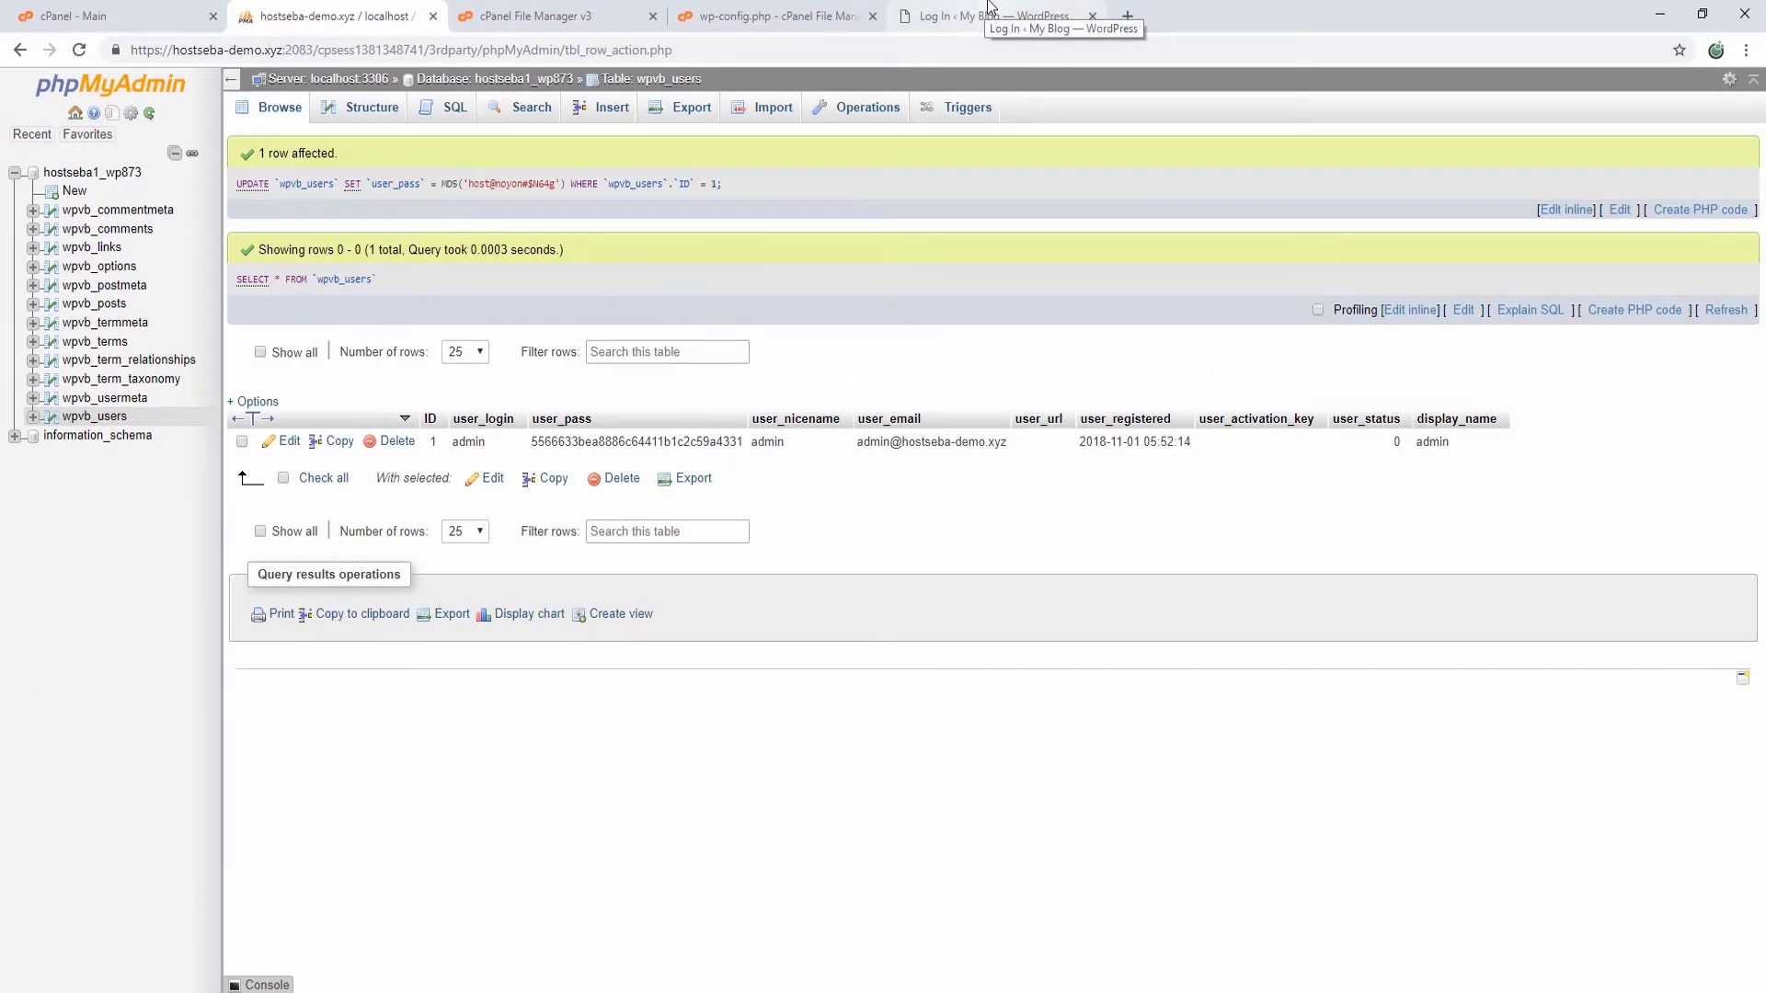
pyautogui.click(990, 16)
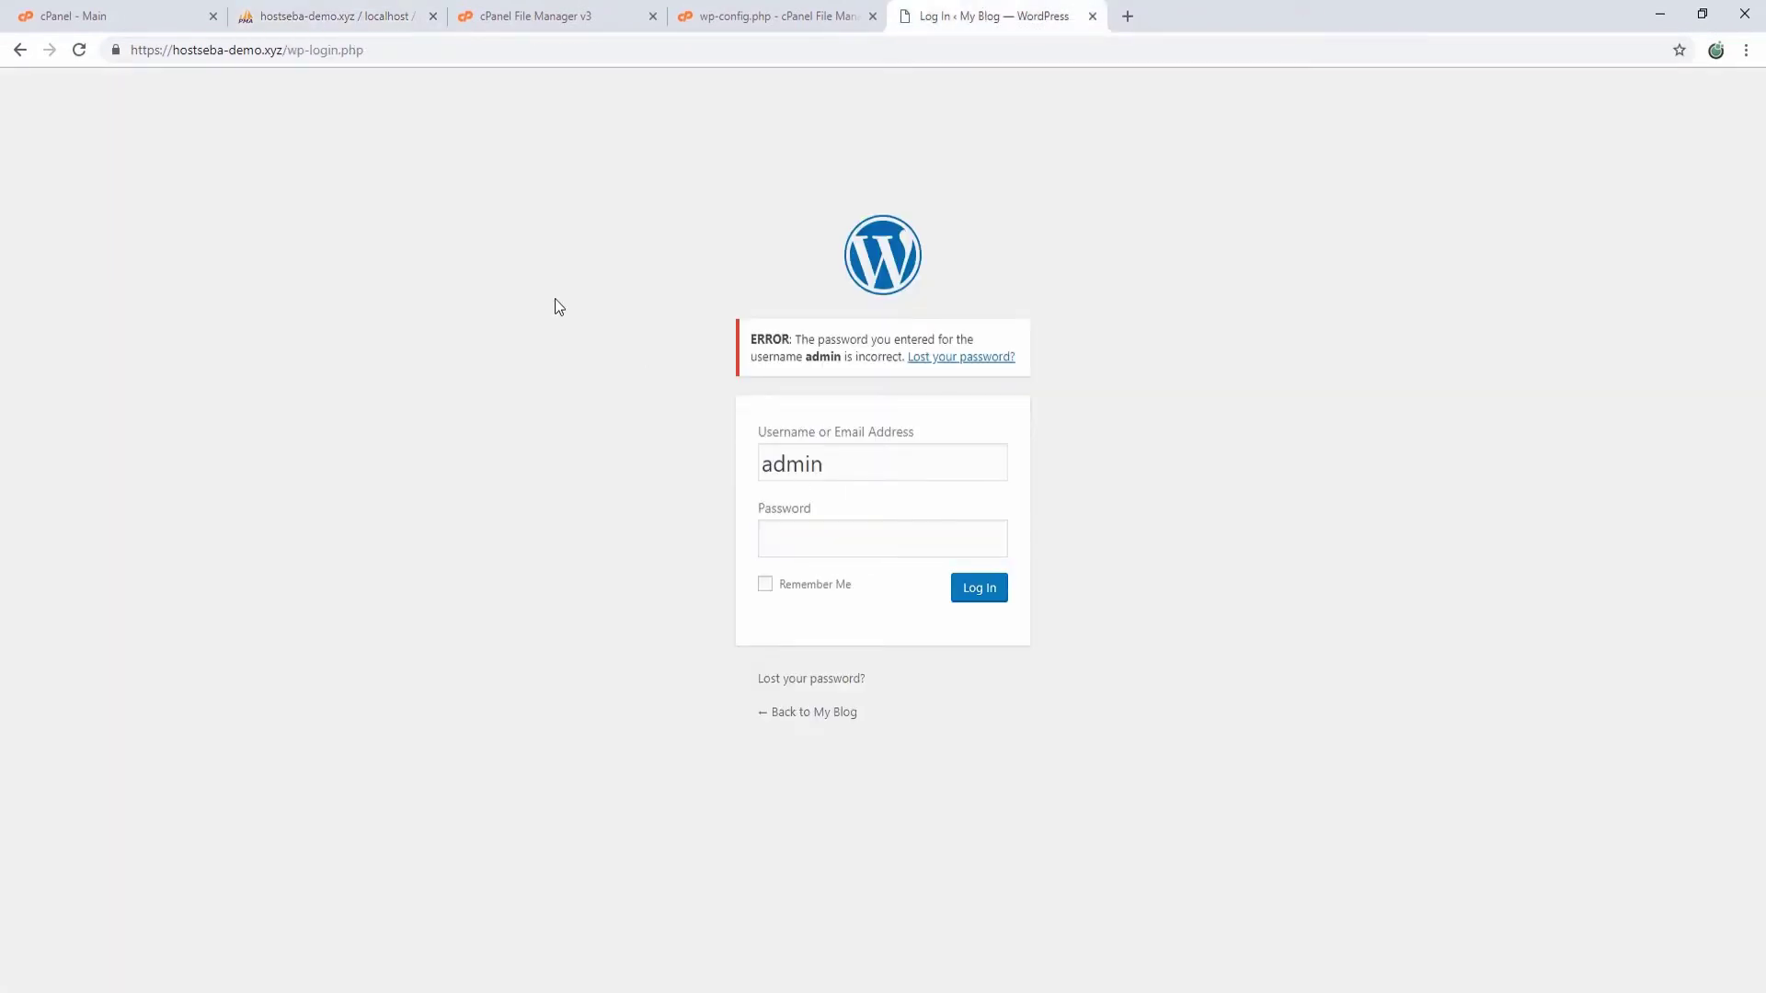
# Step: Paste the copied new password into the WordPress login Password field for admin
pyautogui.click(826, 543)
pyautogui.hotkey('ctrl', 'v')
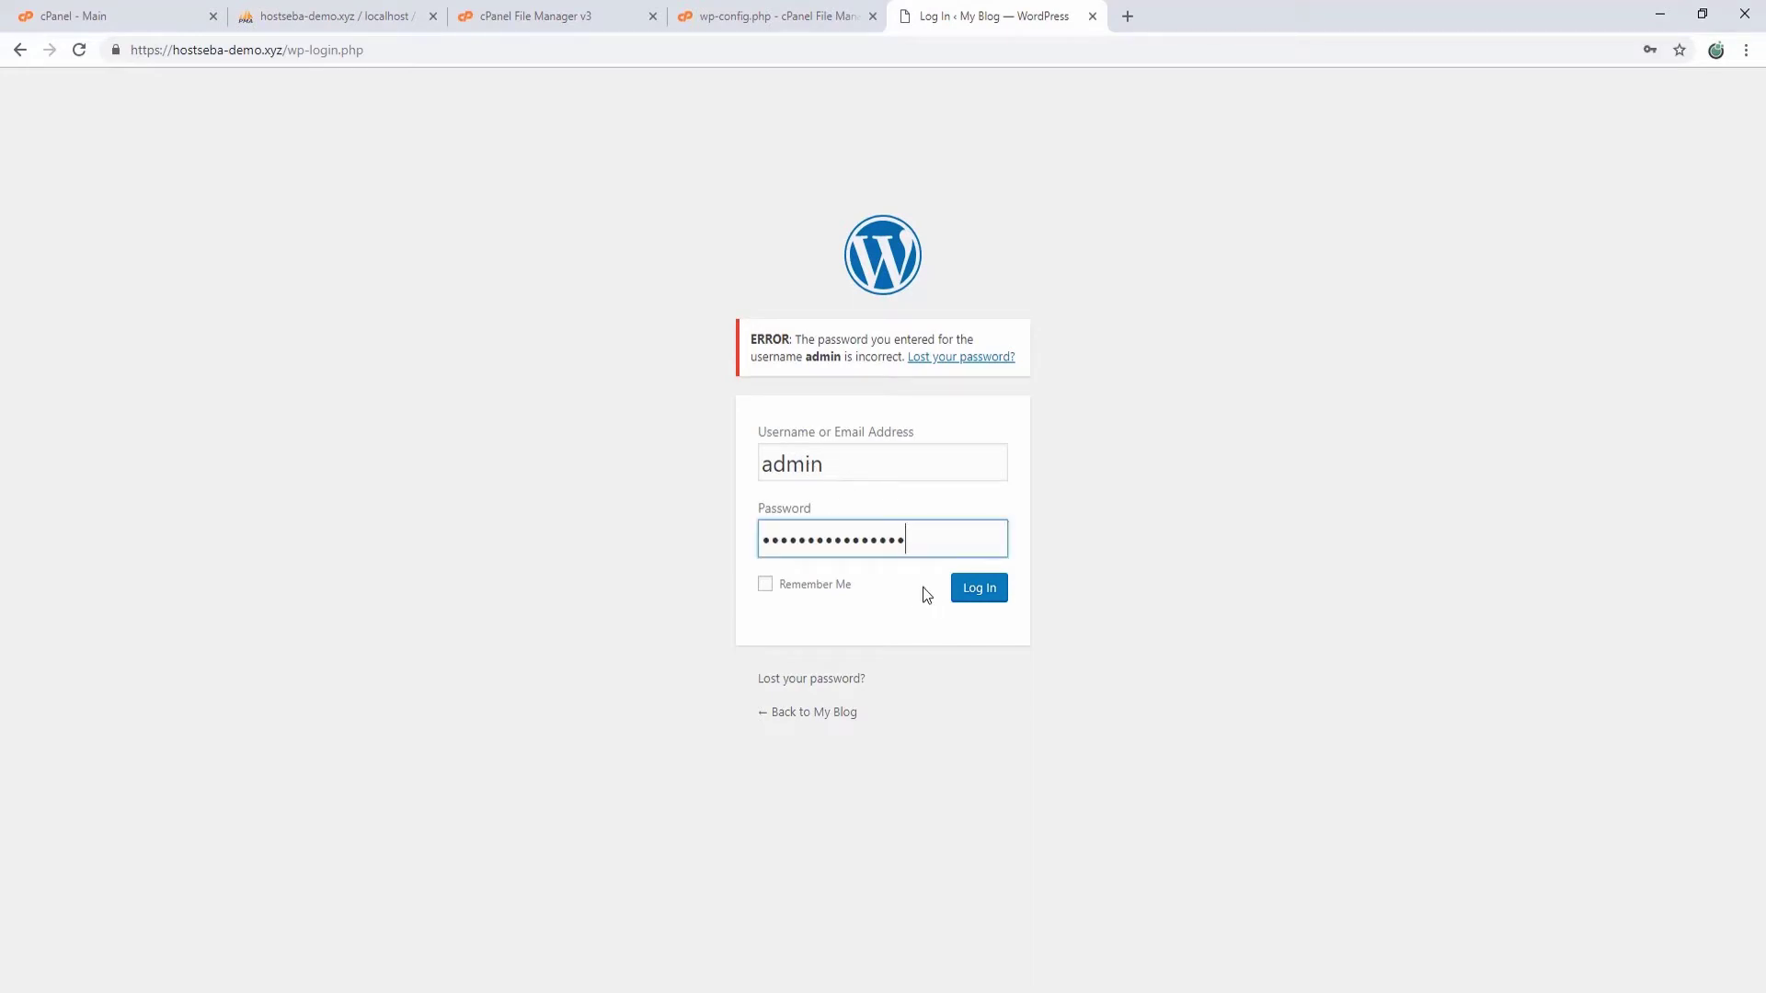